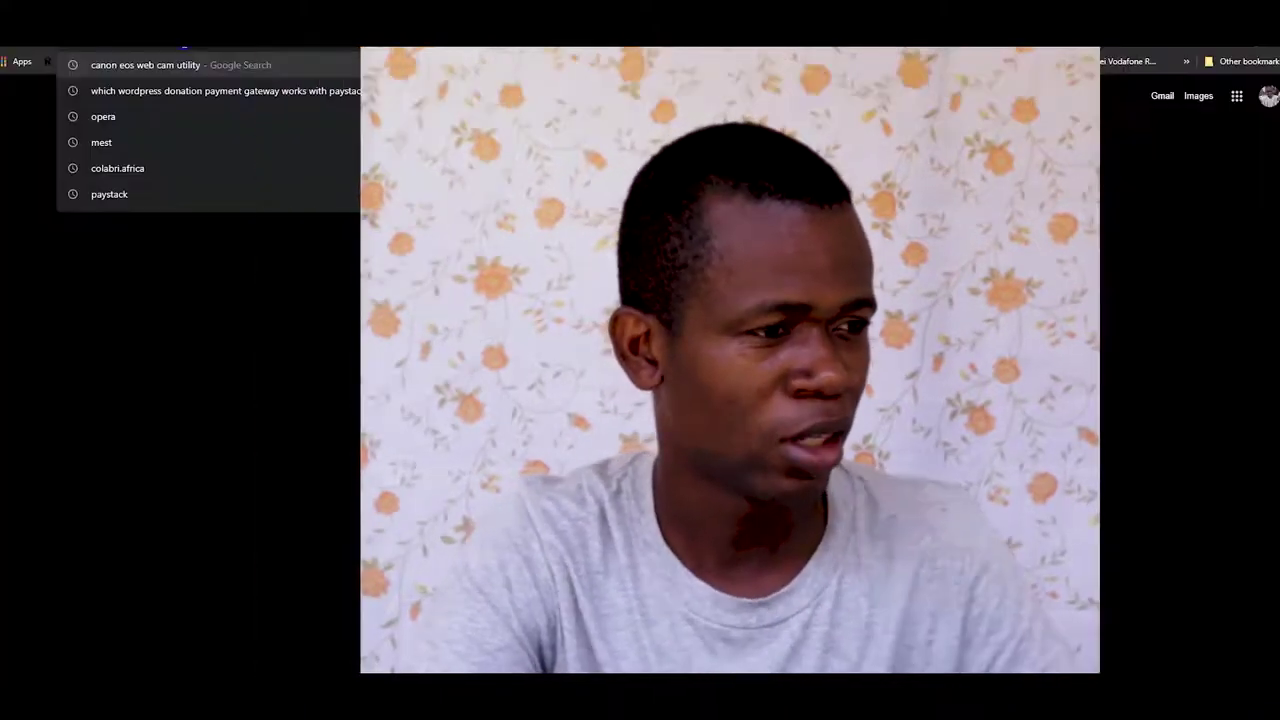
- Search Google for 'canon eos web cam utility' and open Canon U.S.A.'s EOS Webcam Utility page
type("go")
key("Escape")
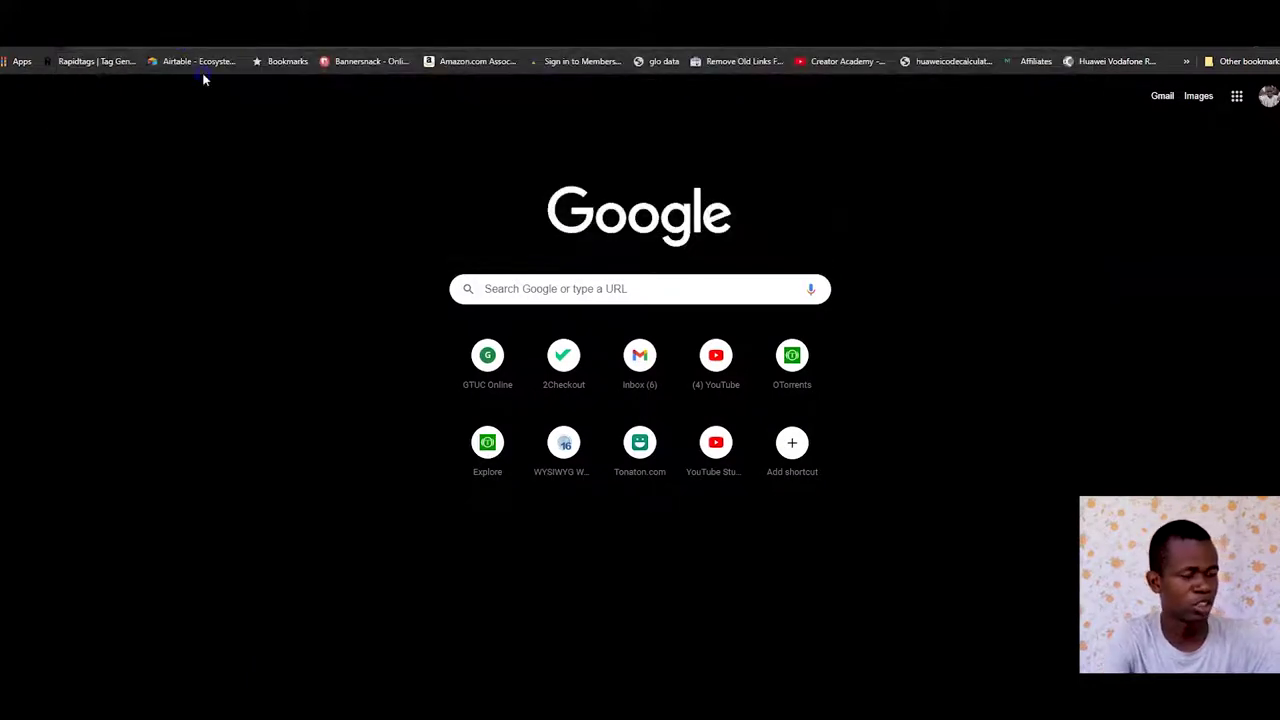
left_click(487, 350)
type("c")
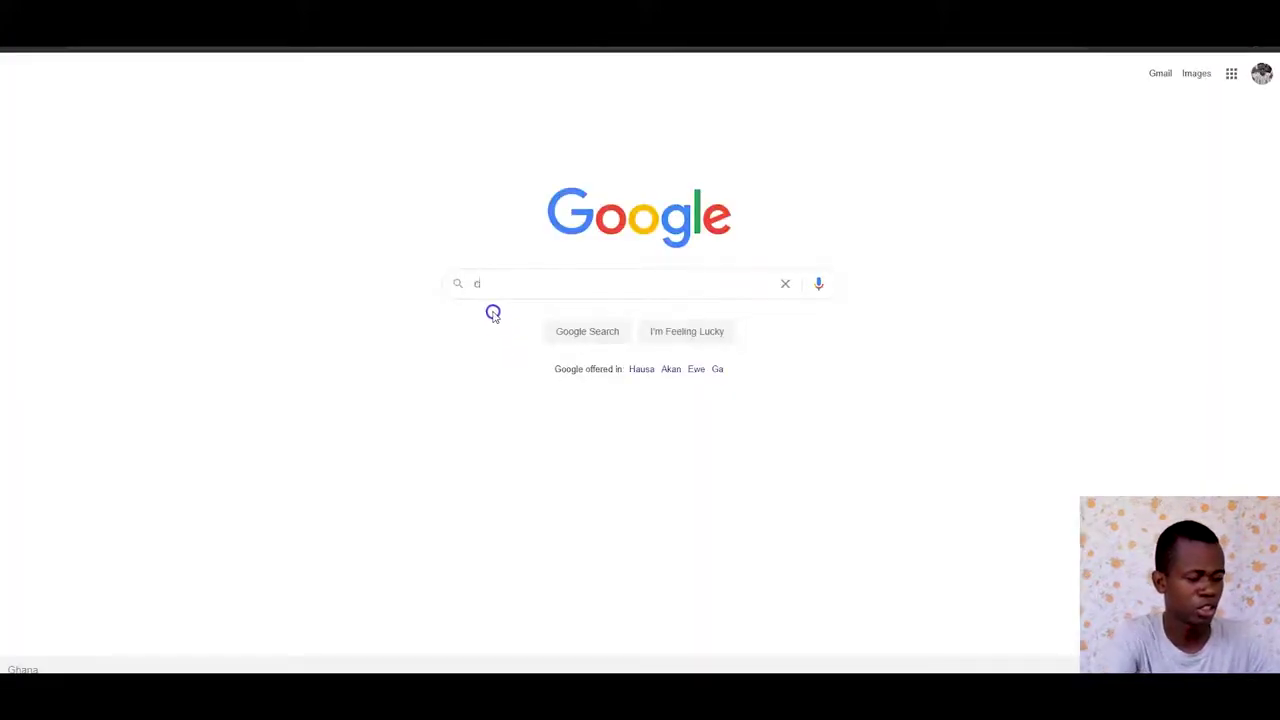
type("anon")
left_click(491, 310)
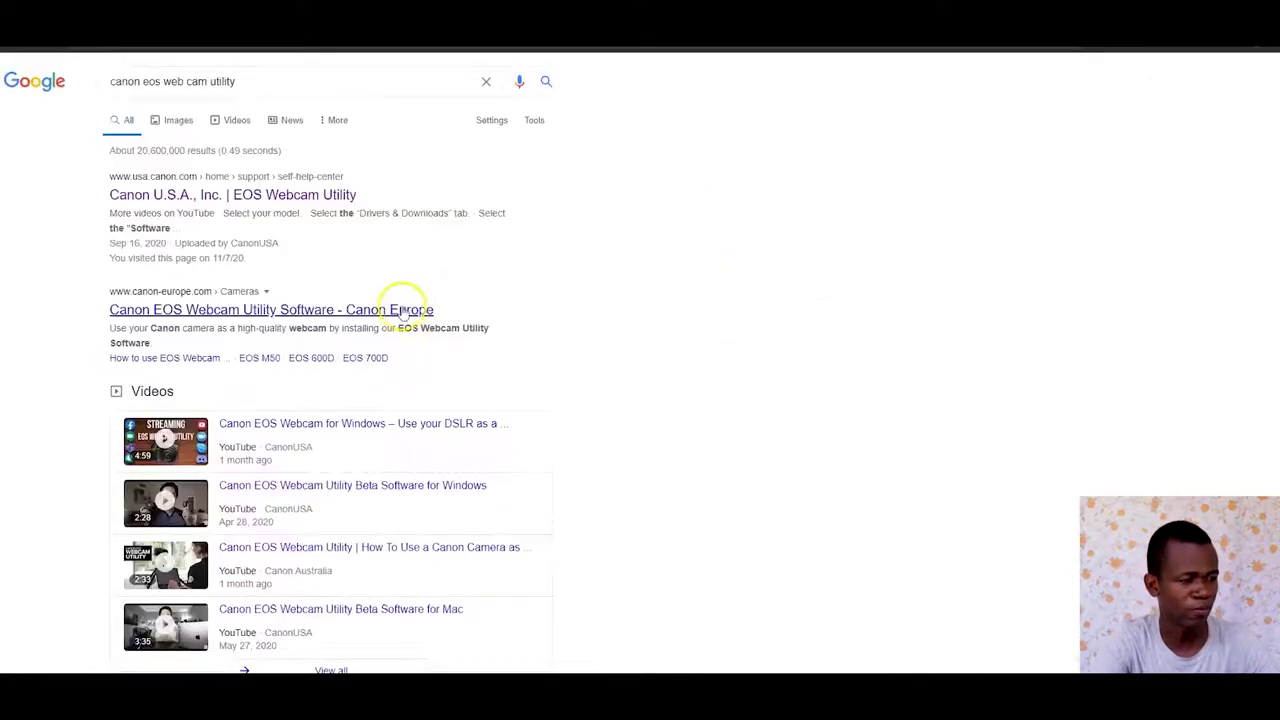
left_click(236, 194)
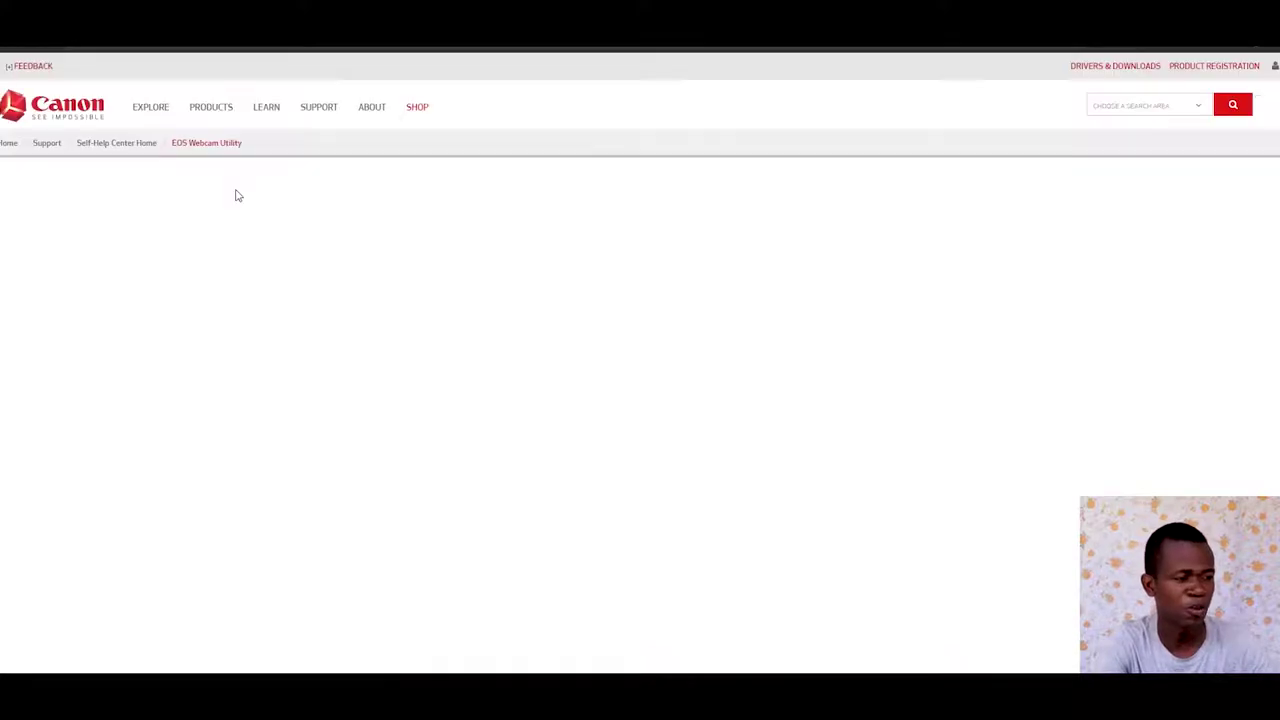
- Scroll past the compatible applications list to the supported camera grid and open EOS M50
scroll(223, 303, "down", 3)
scroll(224, 311, "down", 4)
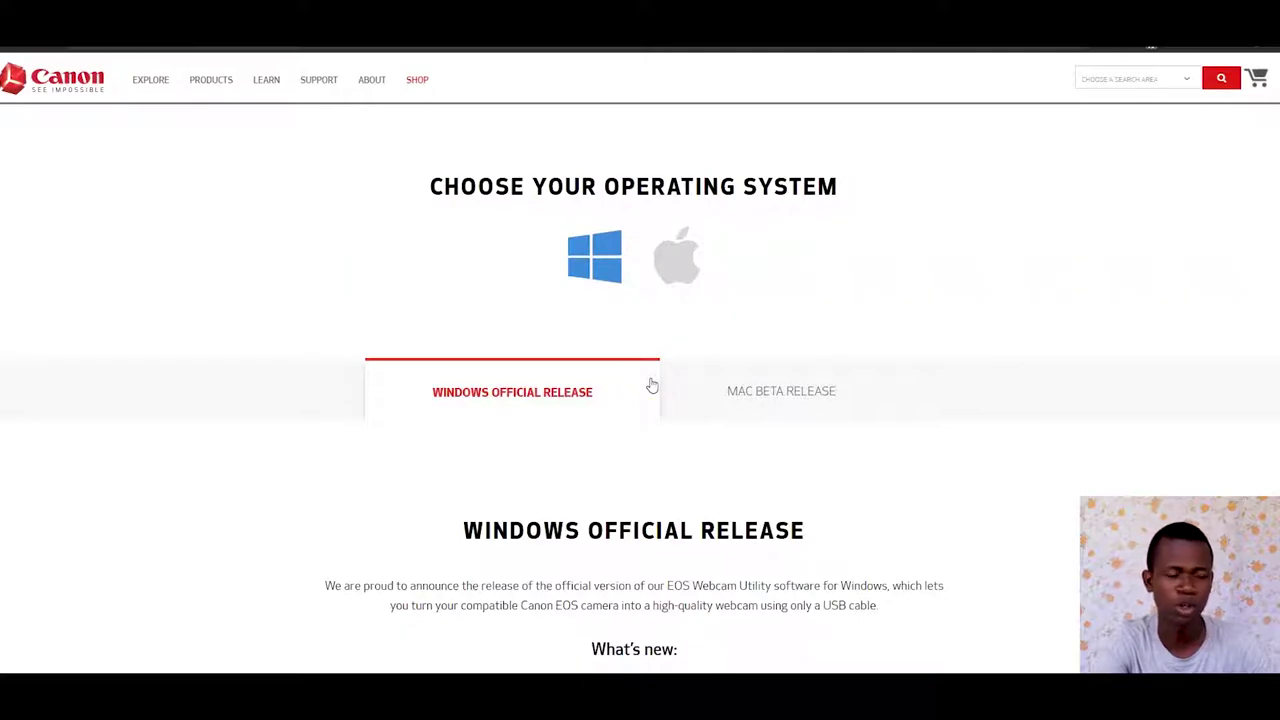
scroll(643, 380, "down", 4)
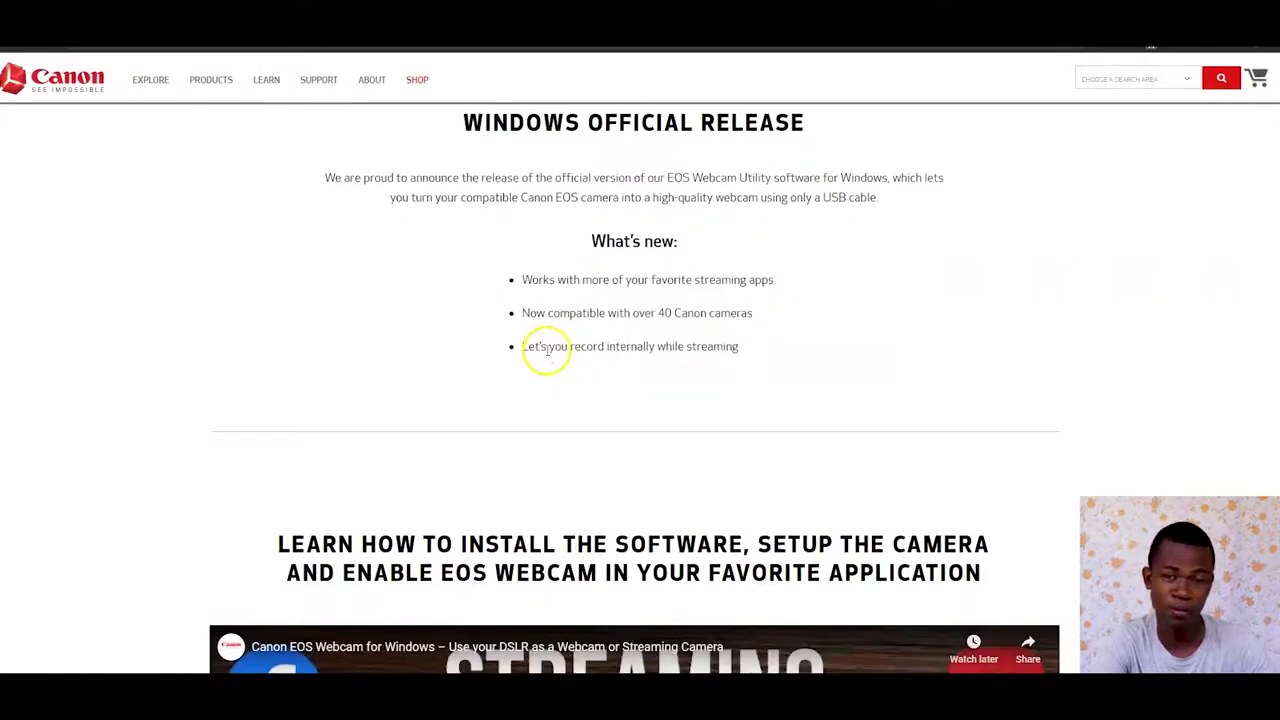
scroll(547, 350, "down", 8)
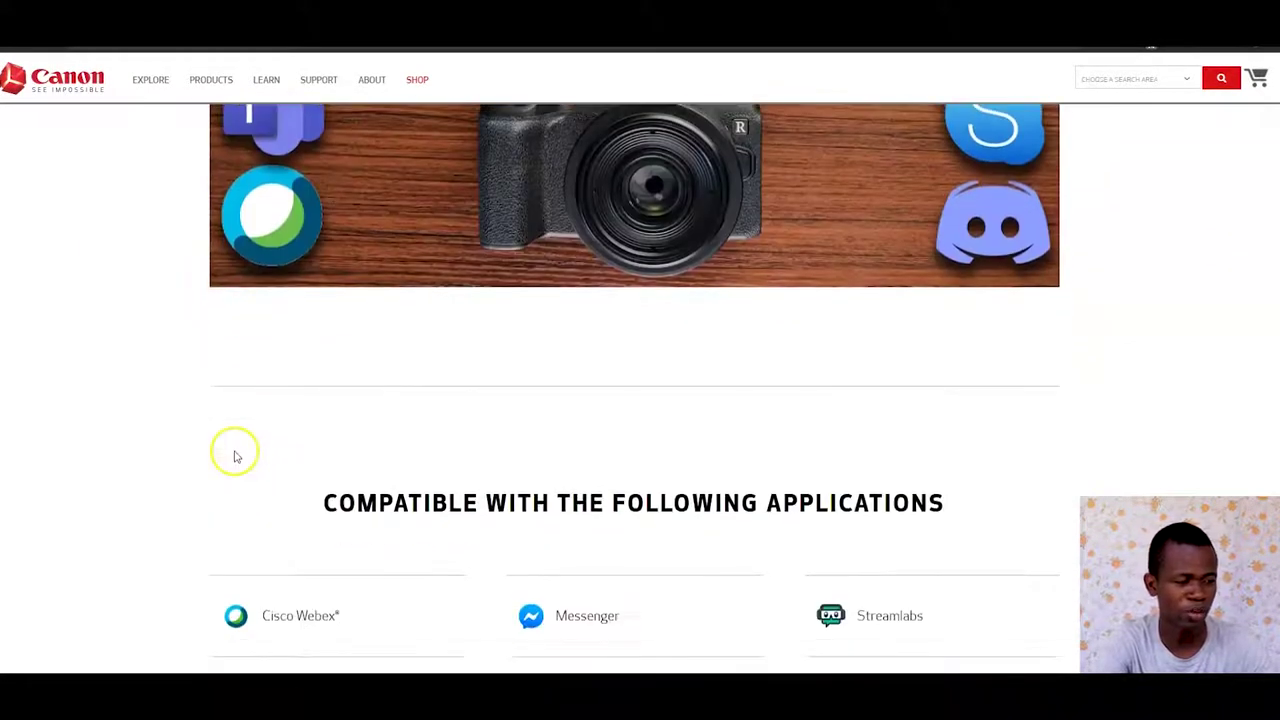
scroll(236, 452, "down", 3)
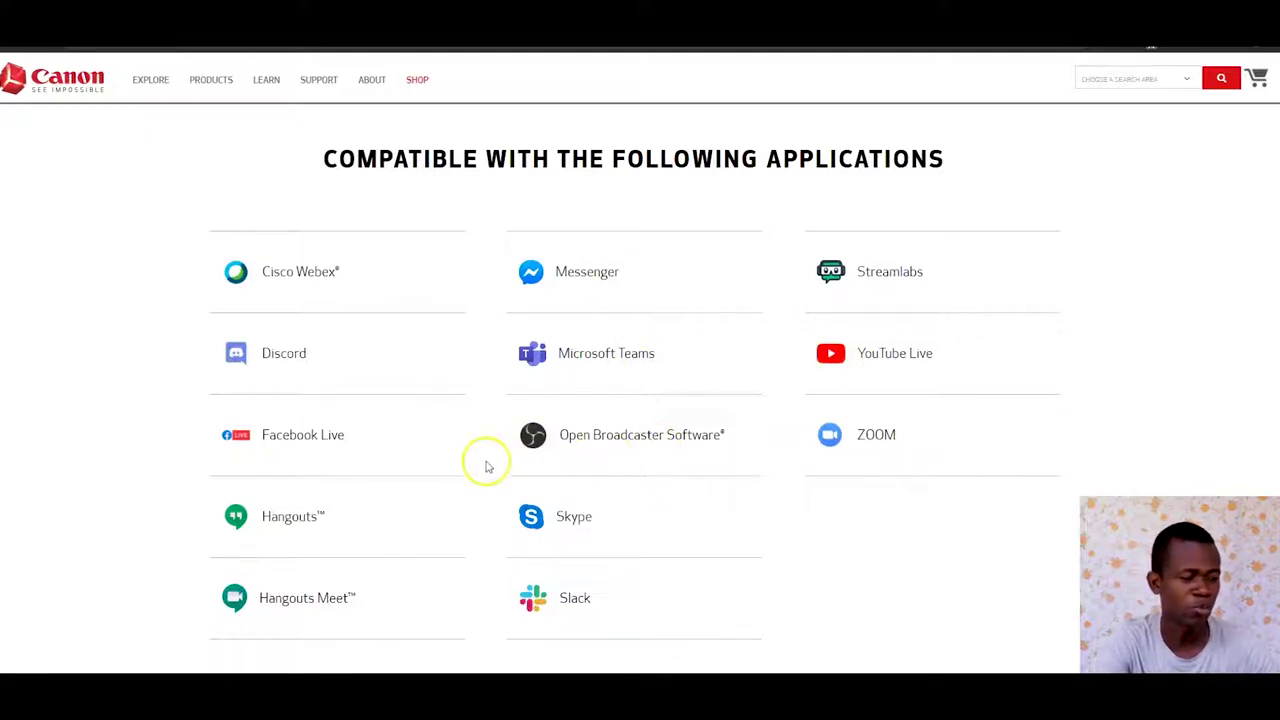
scroll(485, 463, "down", 1)
scroll(485, 463, "down", 10)
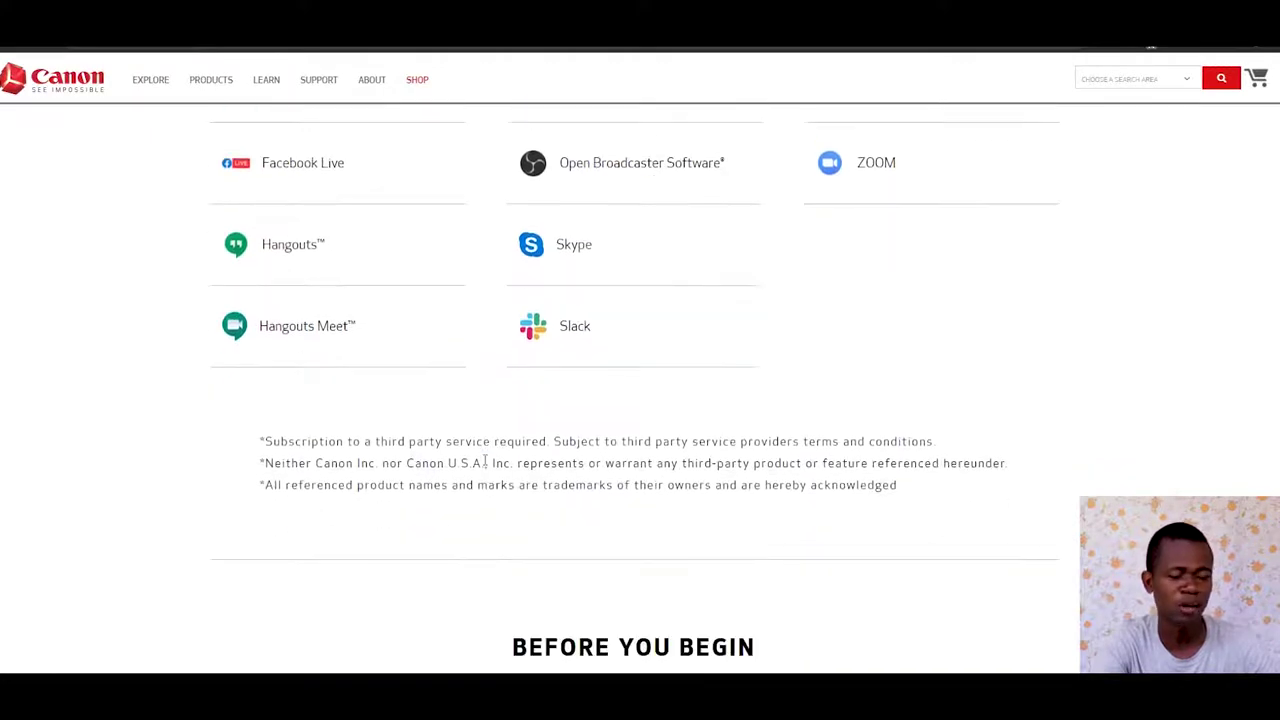
scroll(485, 461, "down", 9)
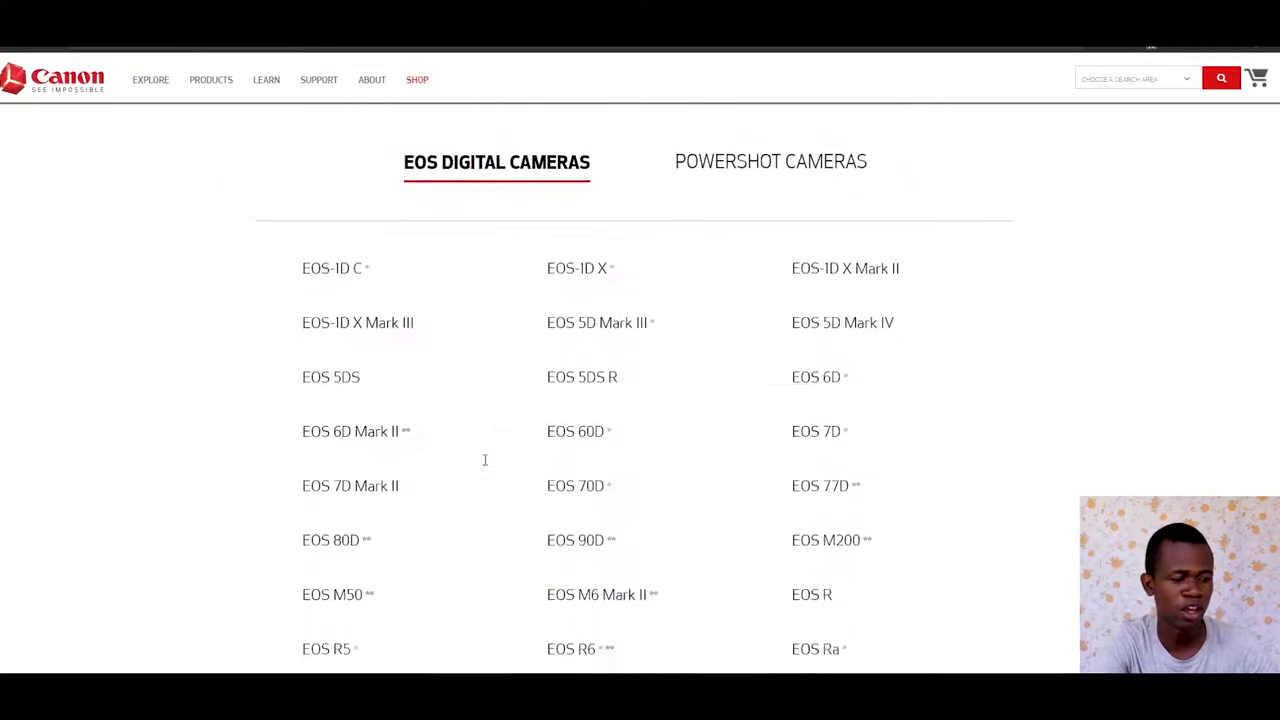
scroll(485, 465, "down", 2)
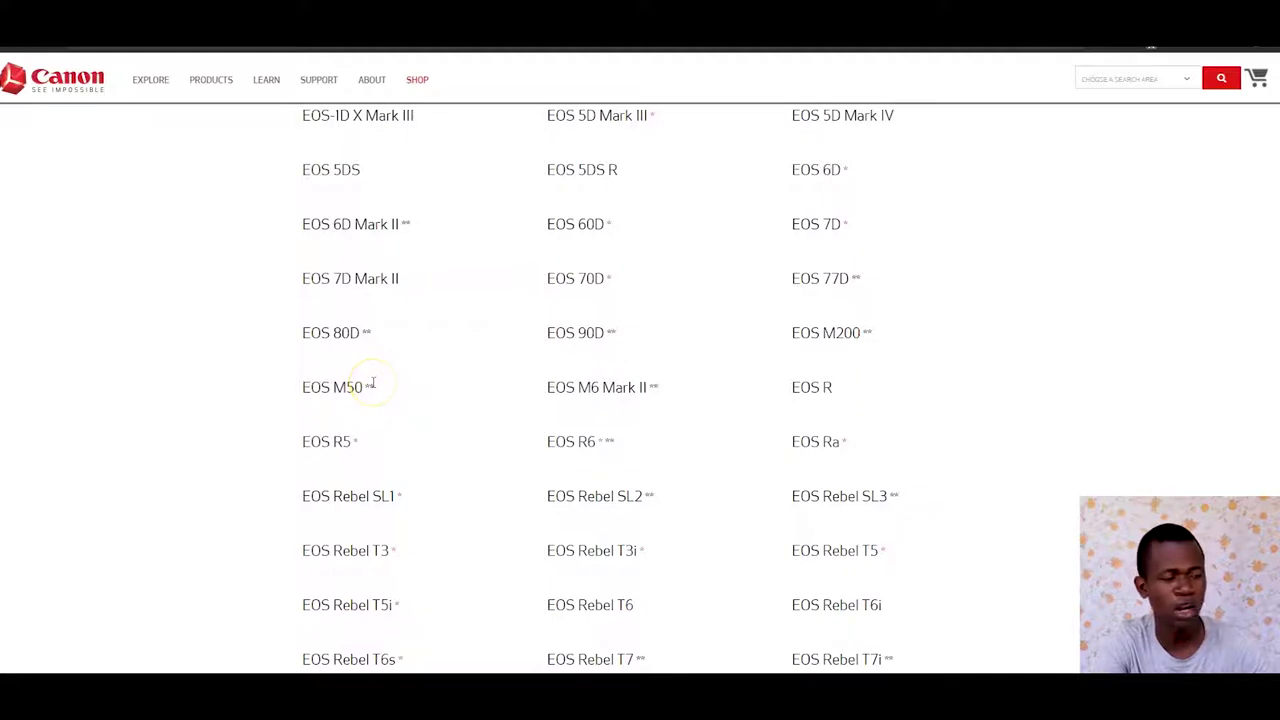
left_click(333, 393)
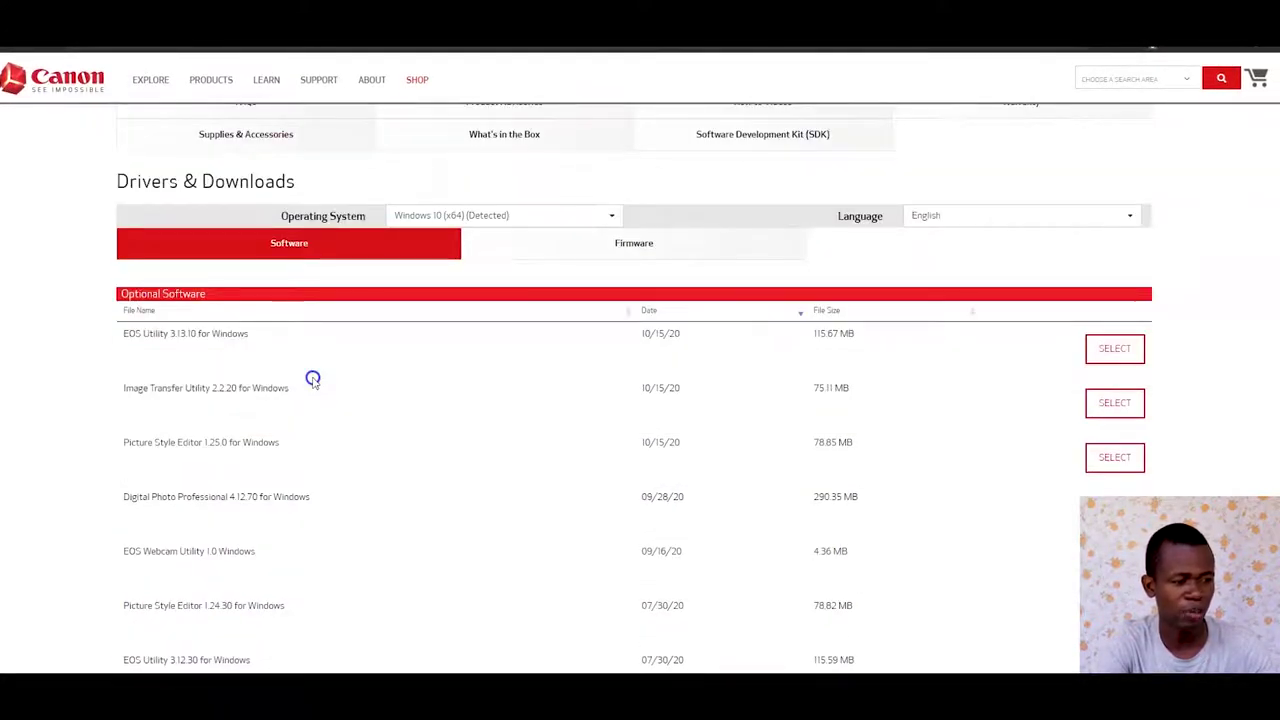
- Expand the EOS Webcam Utility 1.0 Windows entry to reveal the 4.36 MB EOSWebcamUtility-WIN1.0.zip download
scroll(313, 380, "up", 2)
scroll(313, 380, "up", 3)
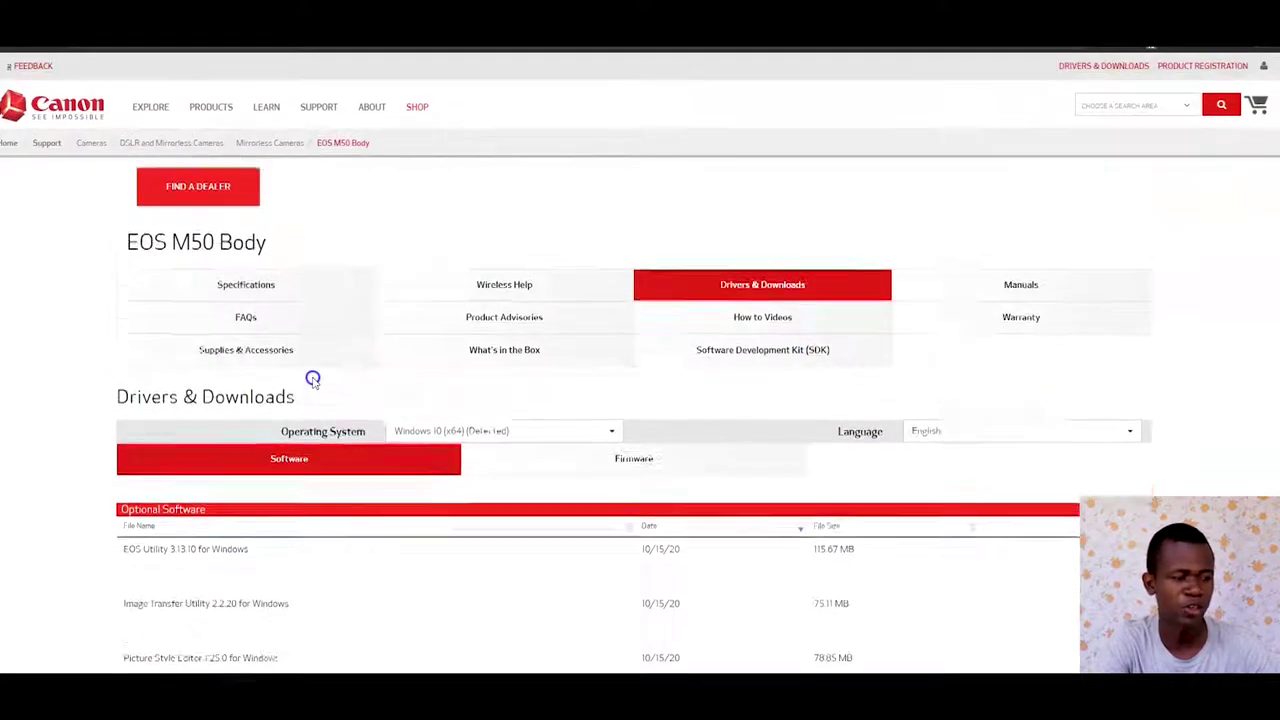
scroll(313, 380, "down", 2)
scroll(313, 380, "down", 2)
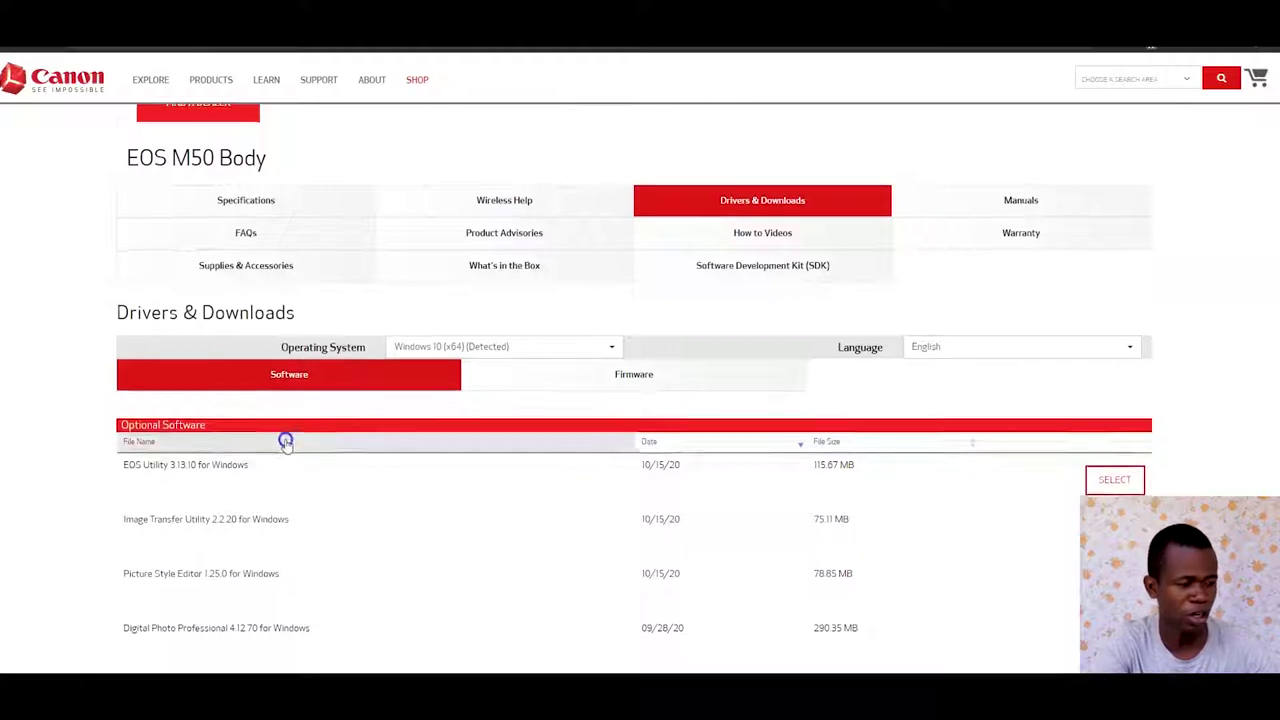
scroll(270, 420, "down", 1)
scroll(197, 395, "down", 1)
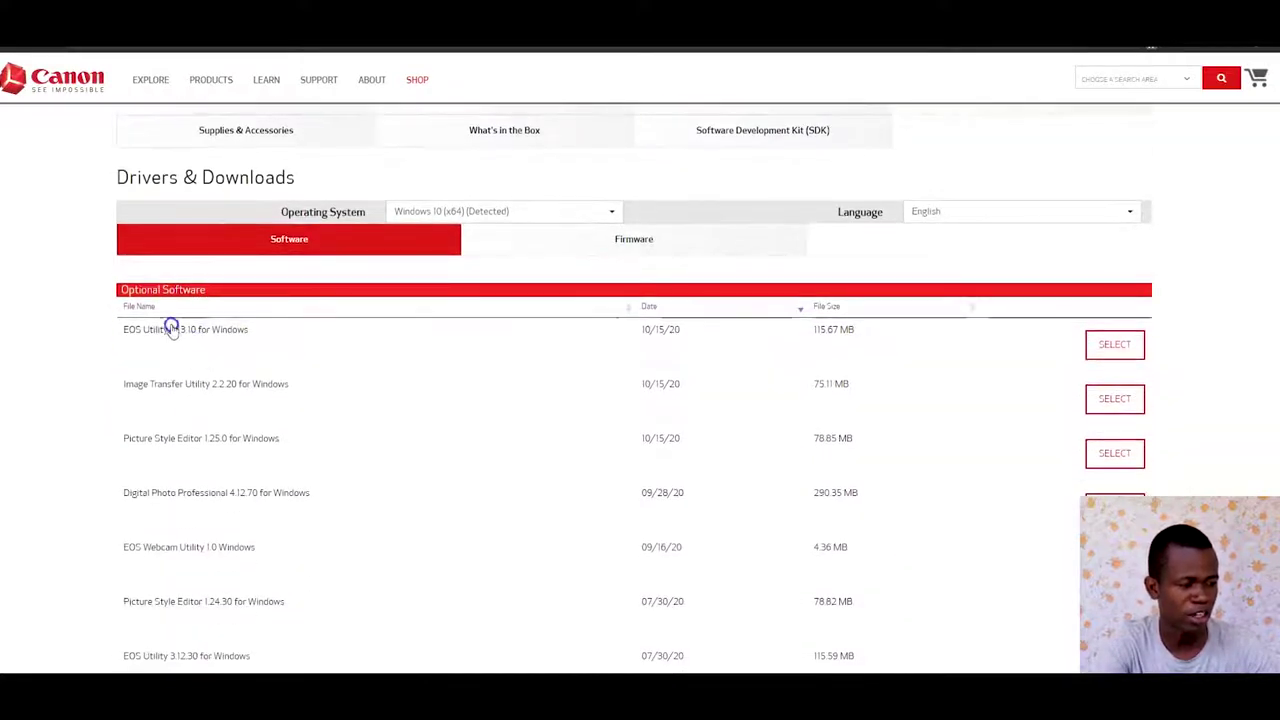
scroll(280, 349, "down", 1)
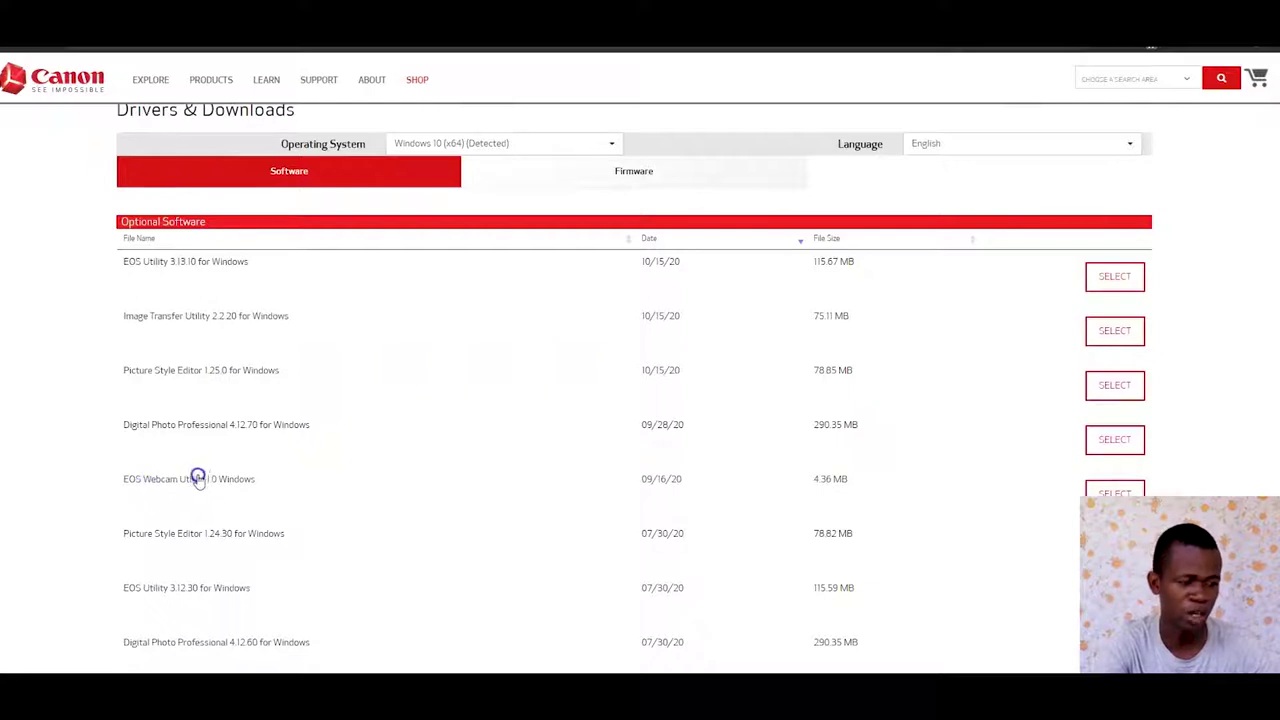
left_click(1115, 490)
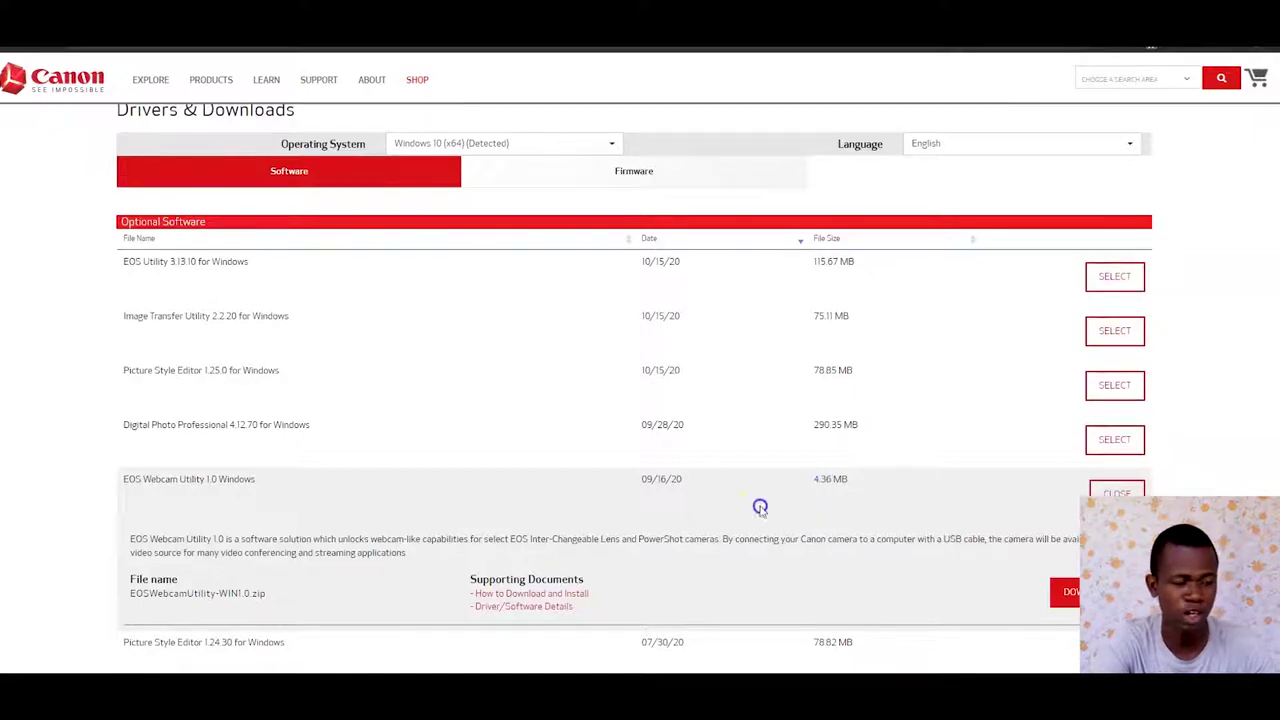
scroll(906, 517, "down", 1)
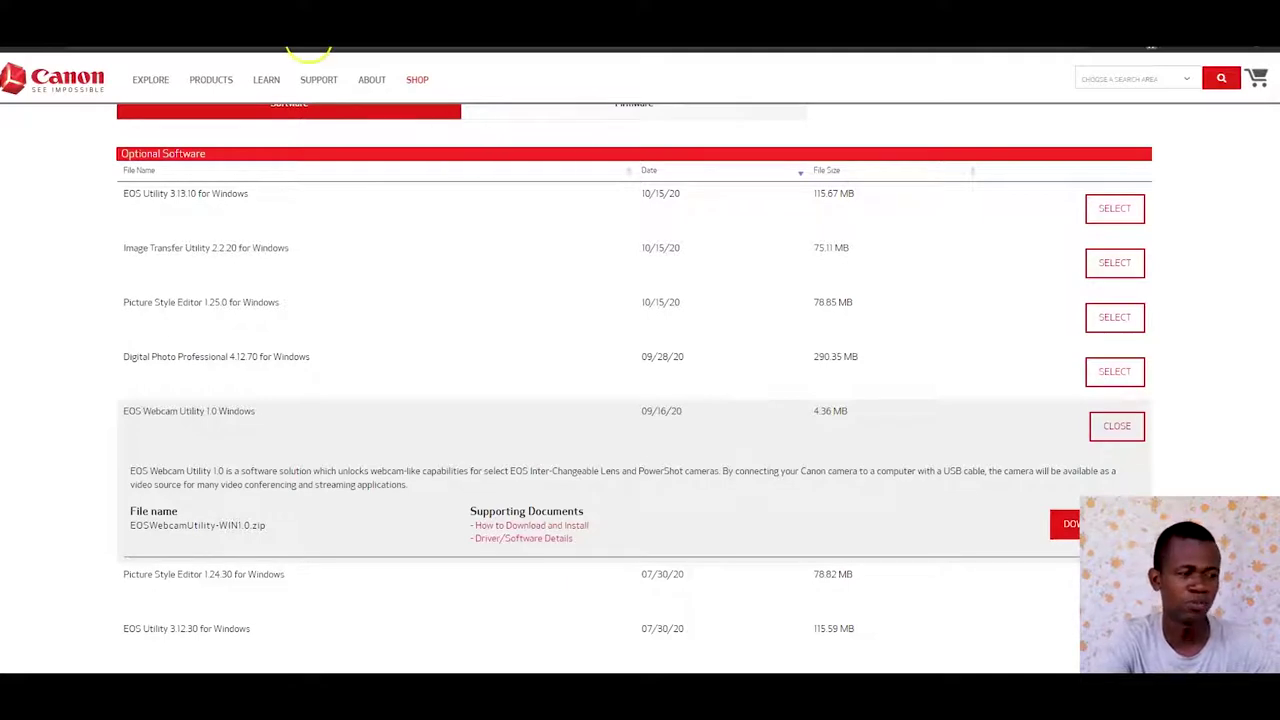
- Go to youtube.com in a new tab and choose Create > Go live for a webcam stream
left_click(292, 50)
type("you")
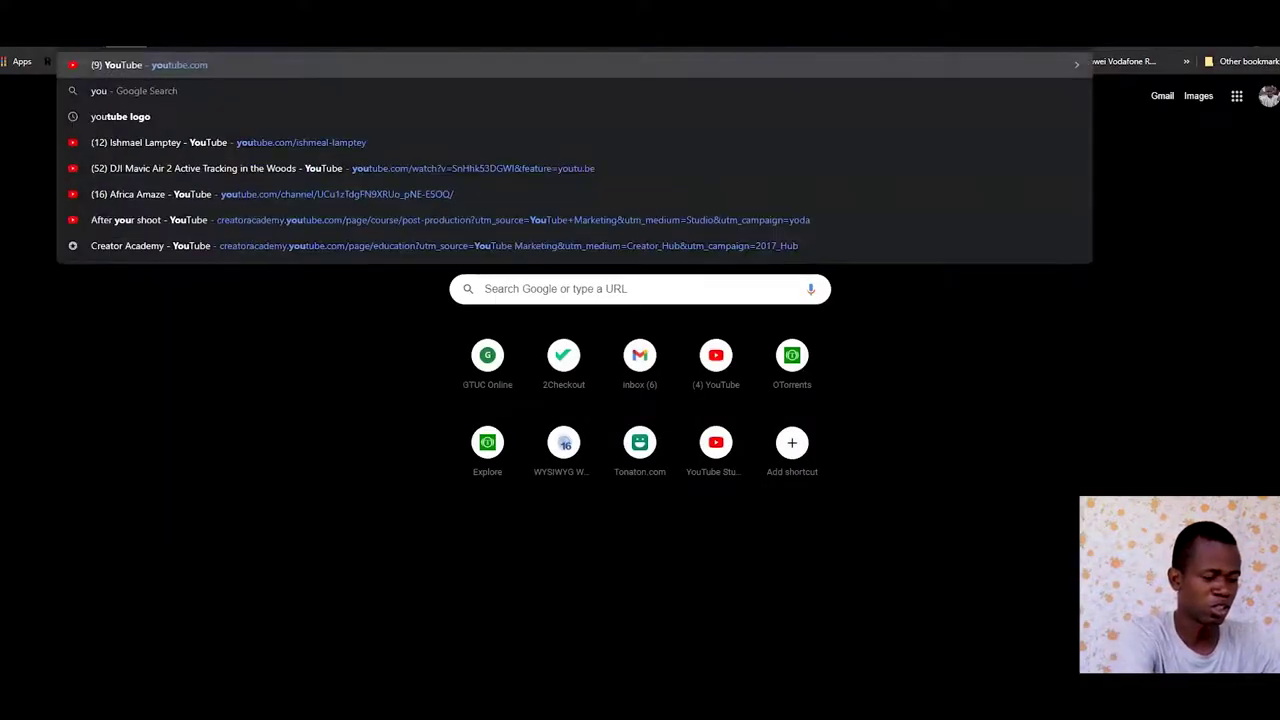
key("Escape")
key("Escape")
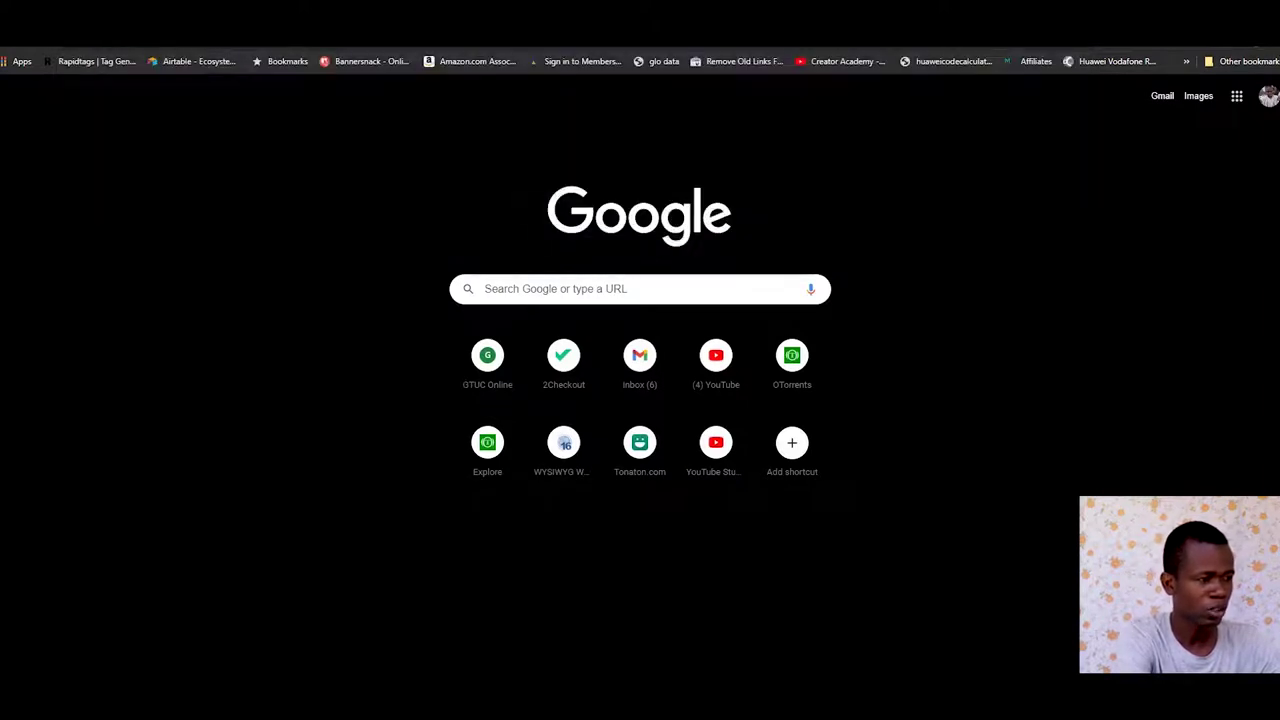
key("Return")
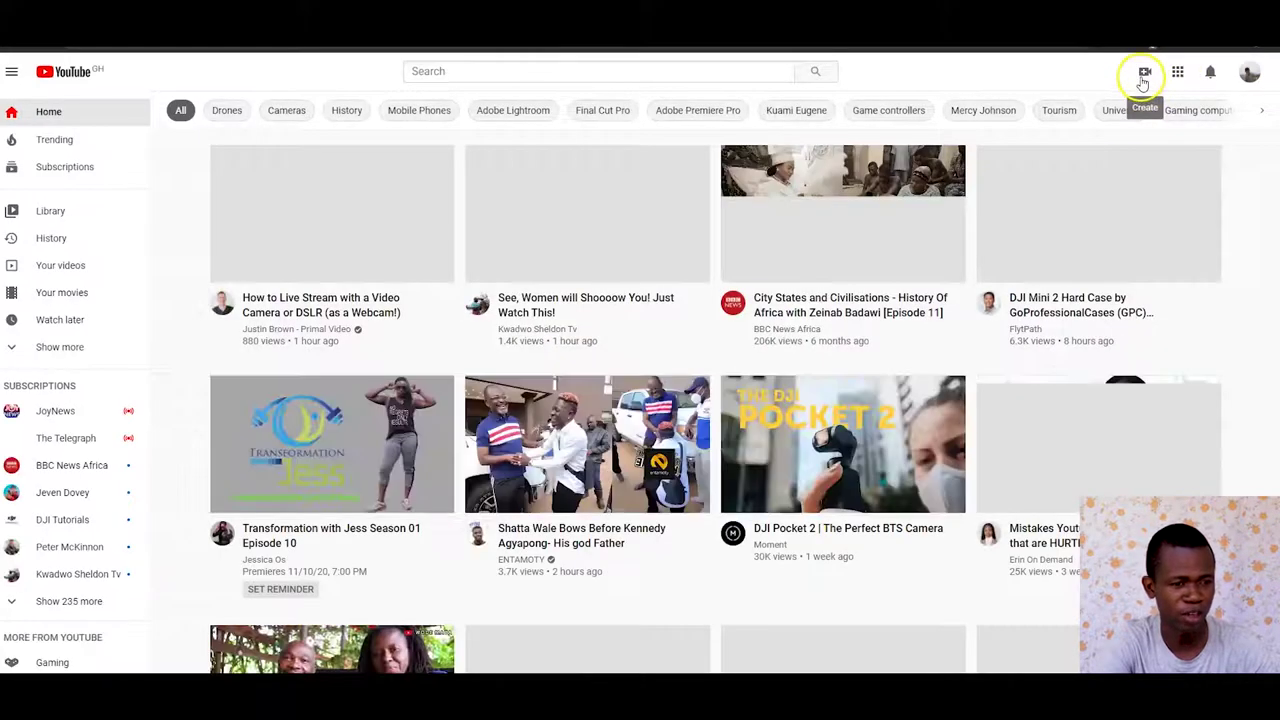
left_click(1145, 72)
left_click(1180, 131)
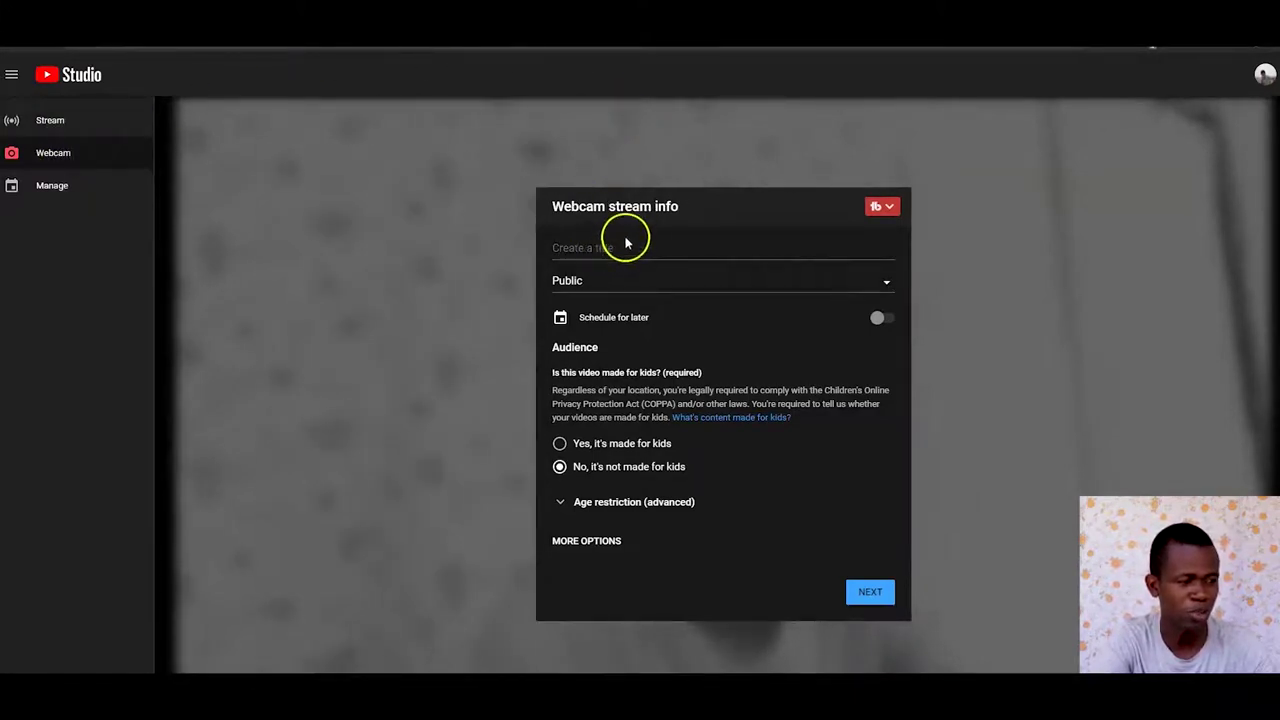
- In More options, switch the stream camera to EOS Webcam Utility and check the microphone choices
left_click(600, 540)
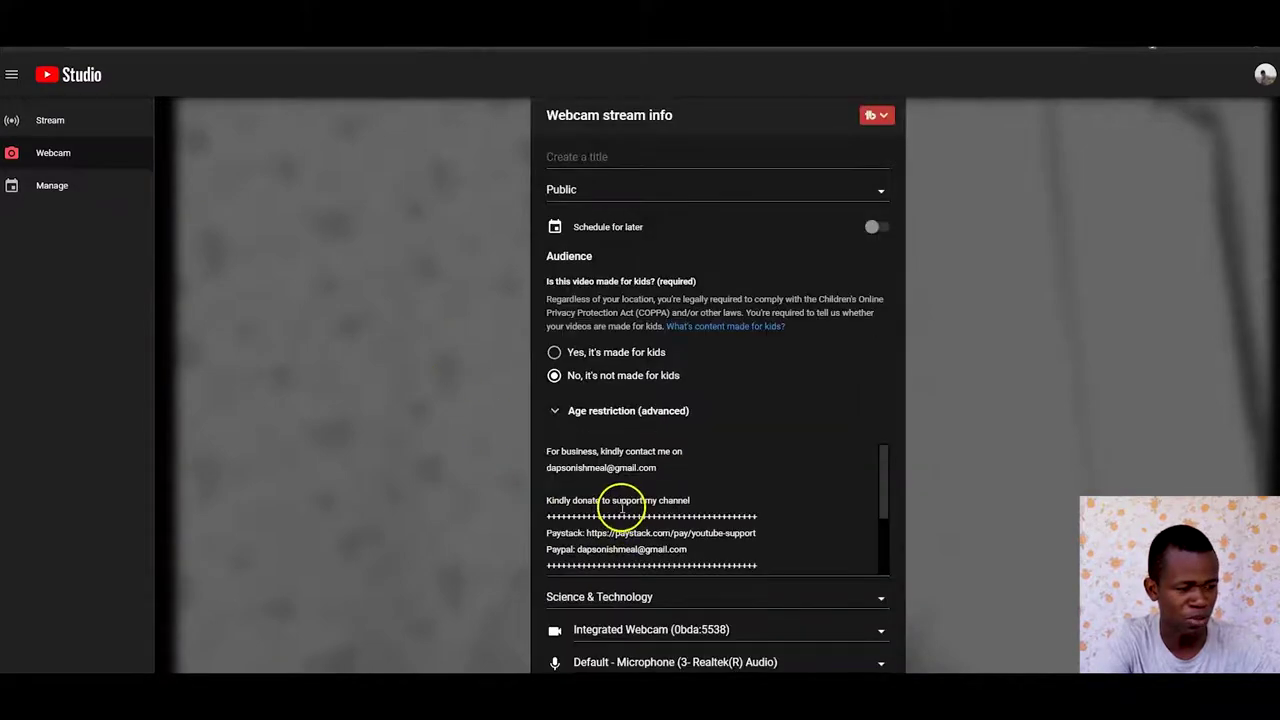
scroll(625, 495, "down", 5)
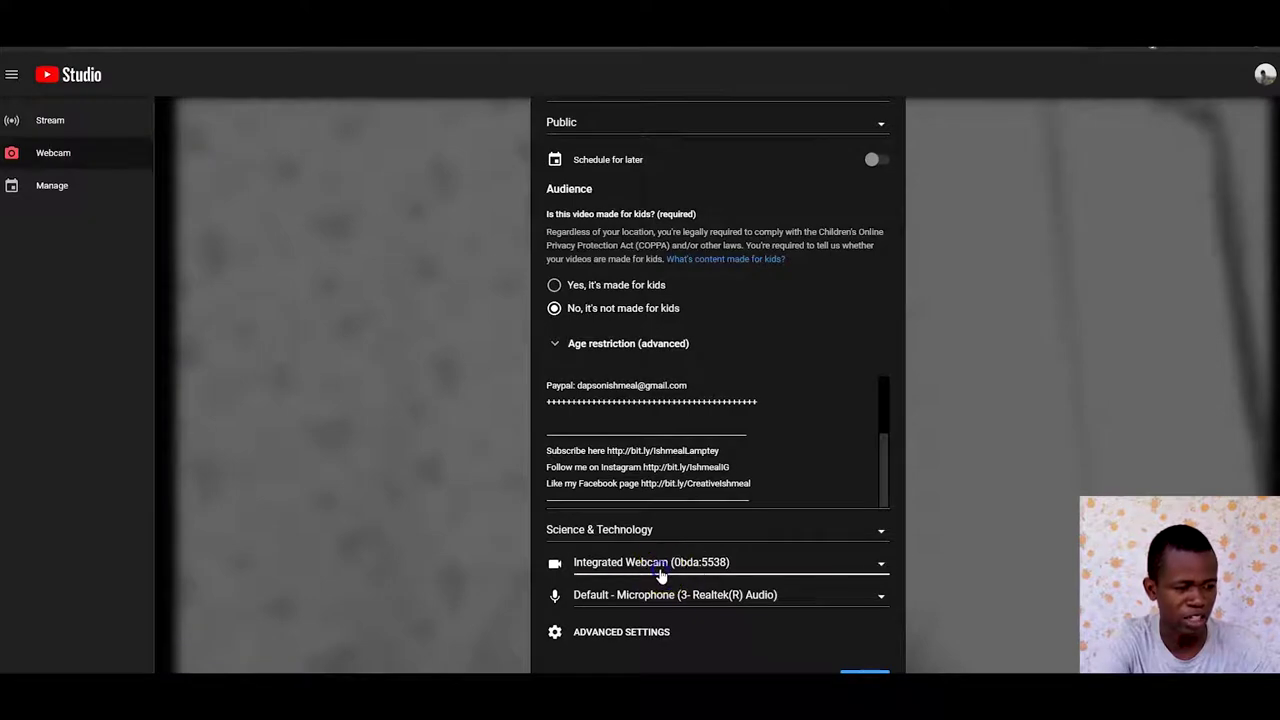
left_click(662, 572)
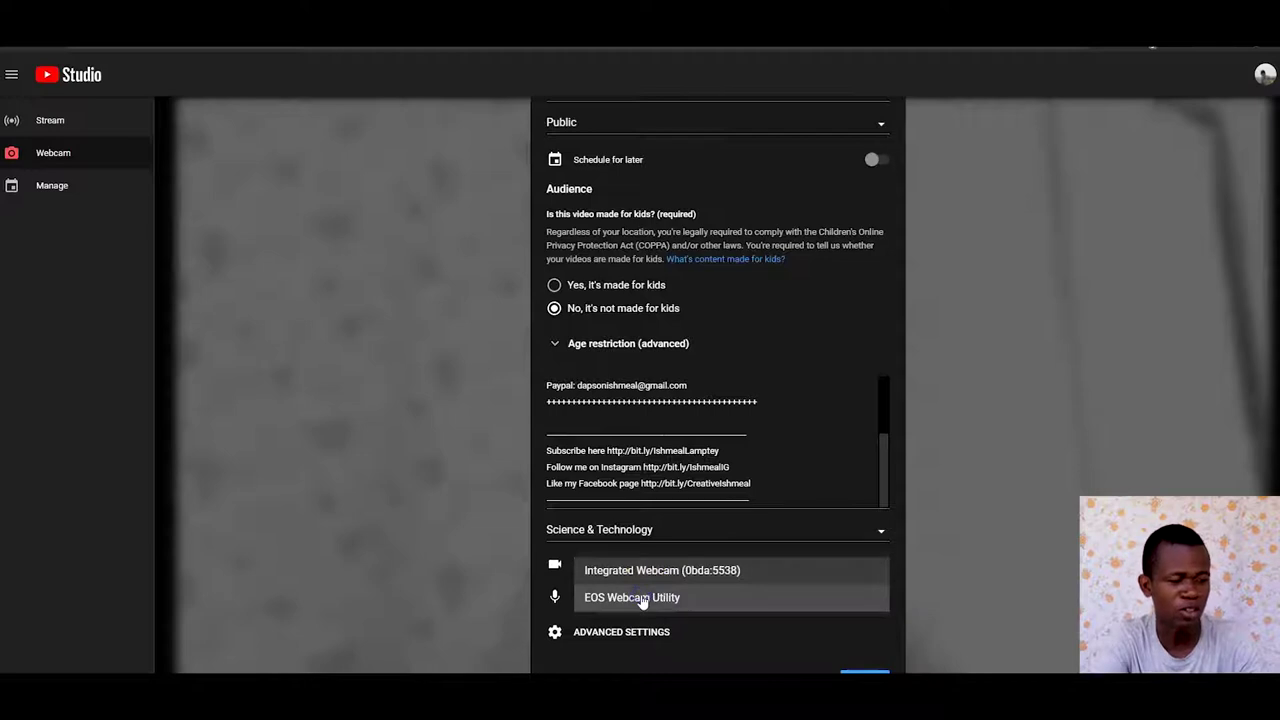
left_click(643, 599)
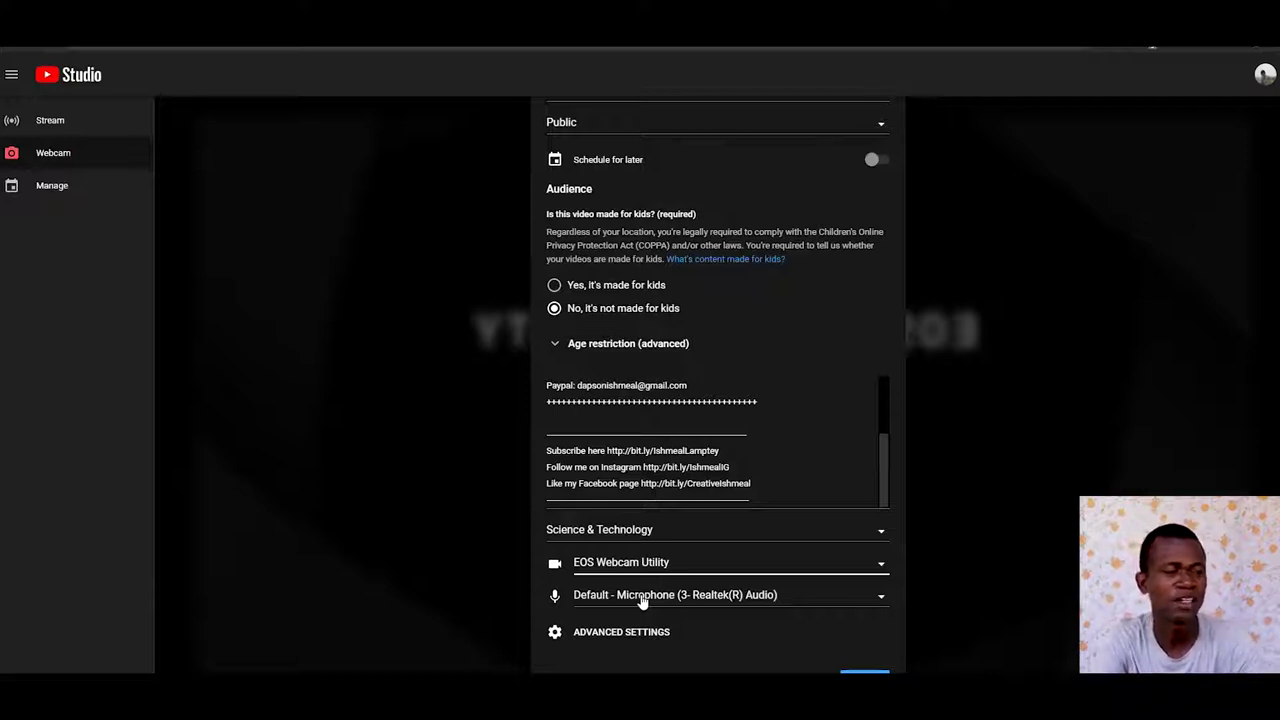
left_click(737, 634)
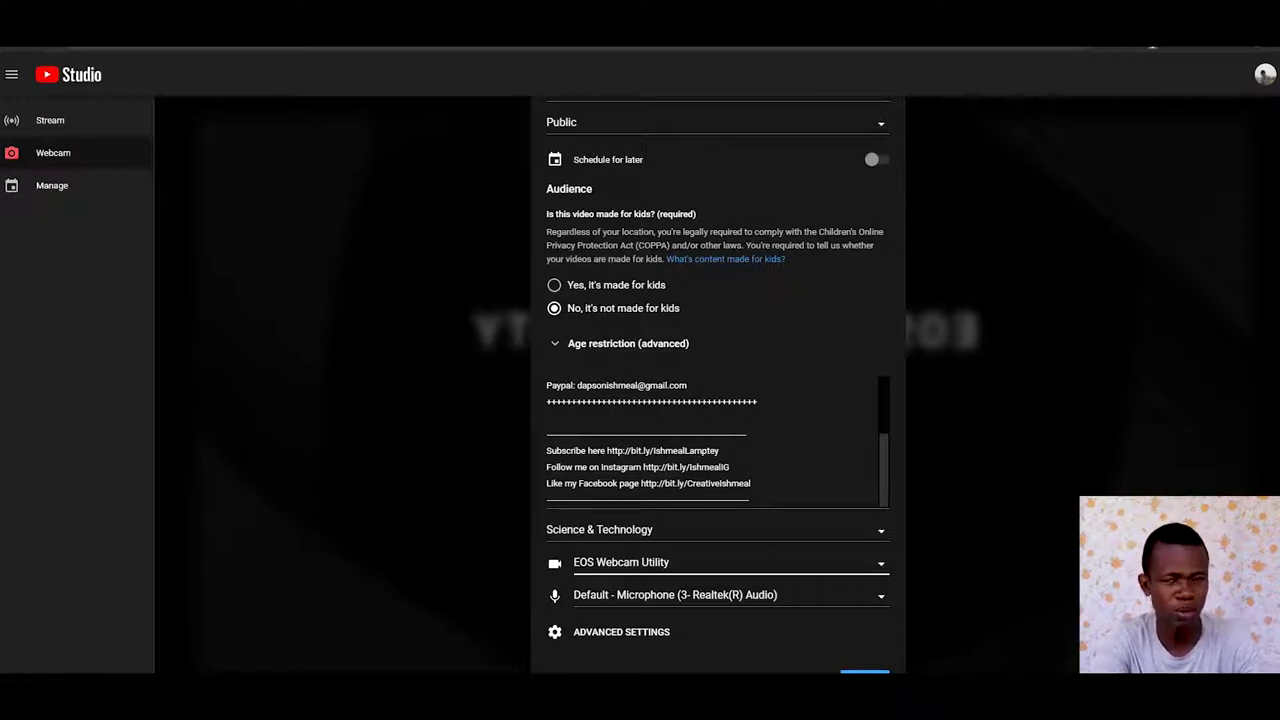
left_click(624, 596)
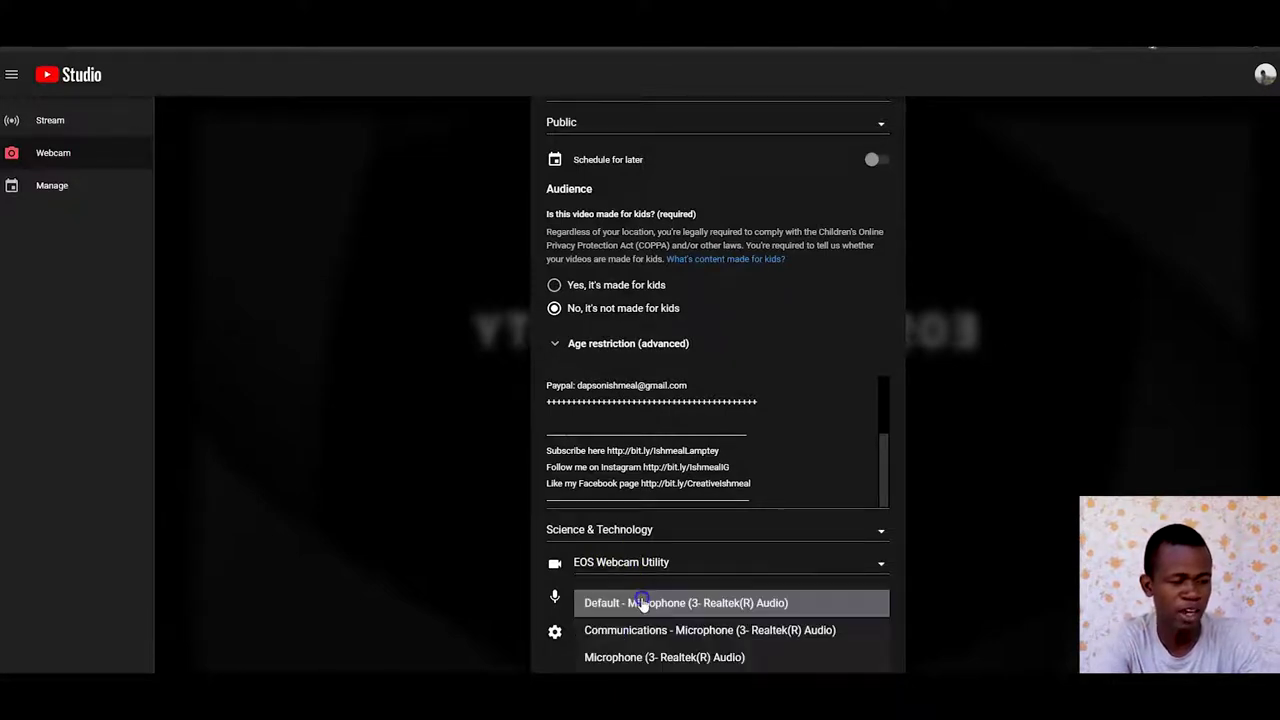
left_click(642, 600)
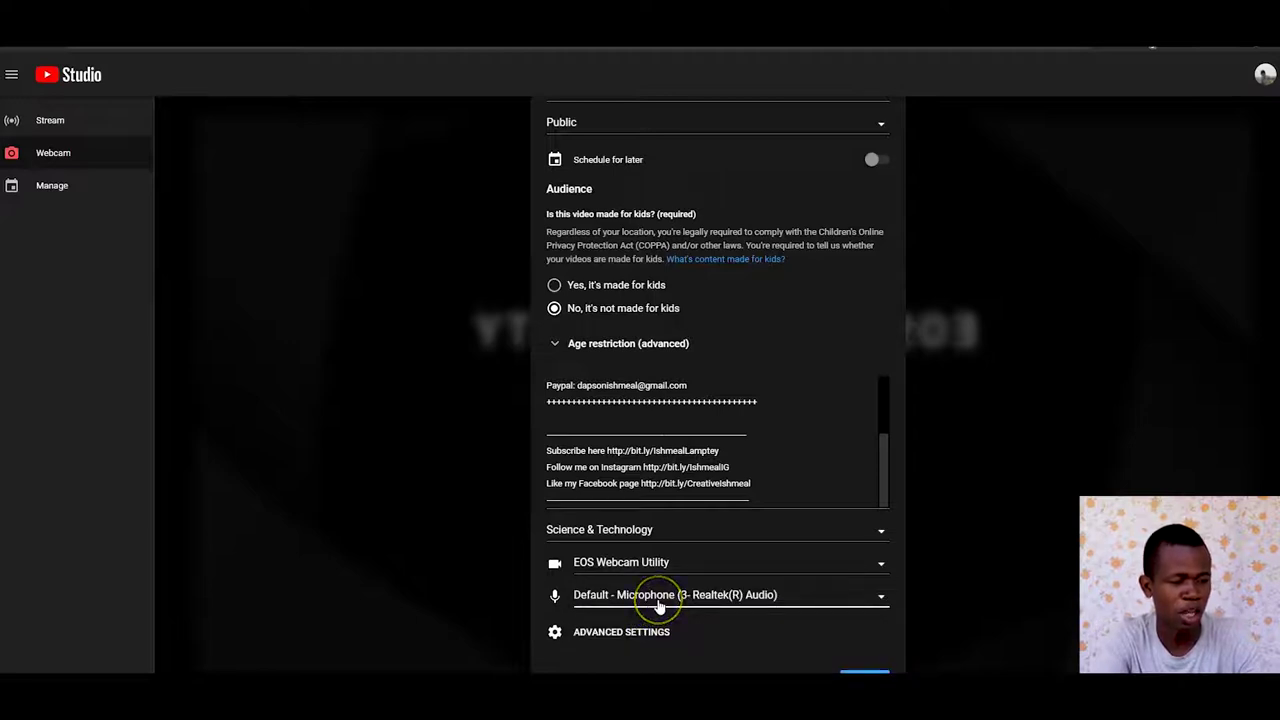
left_click(659, 600)
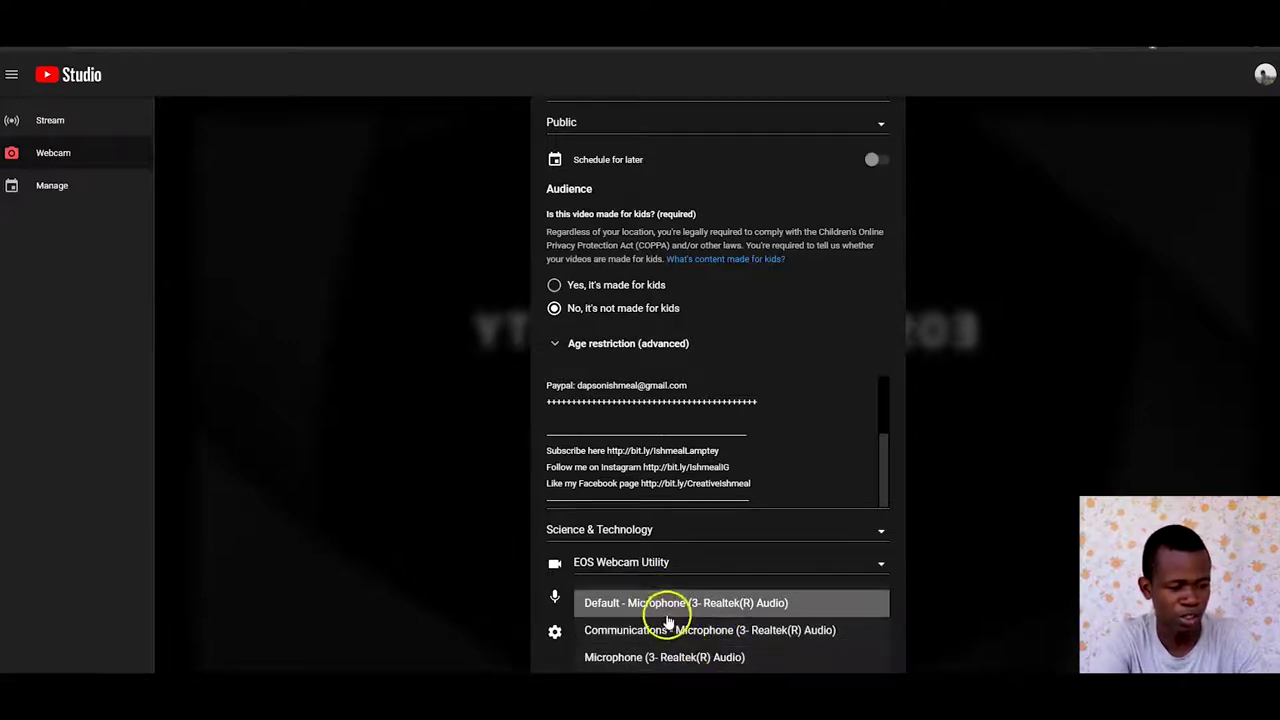
left_click(522, 618)
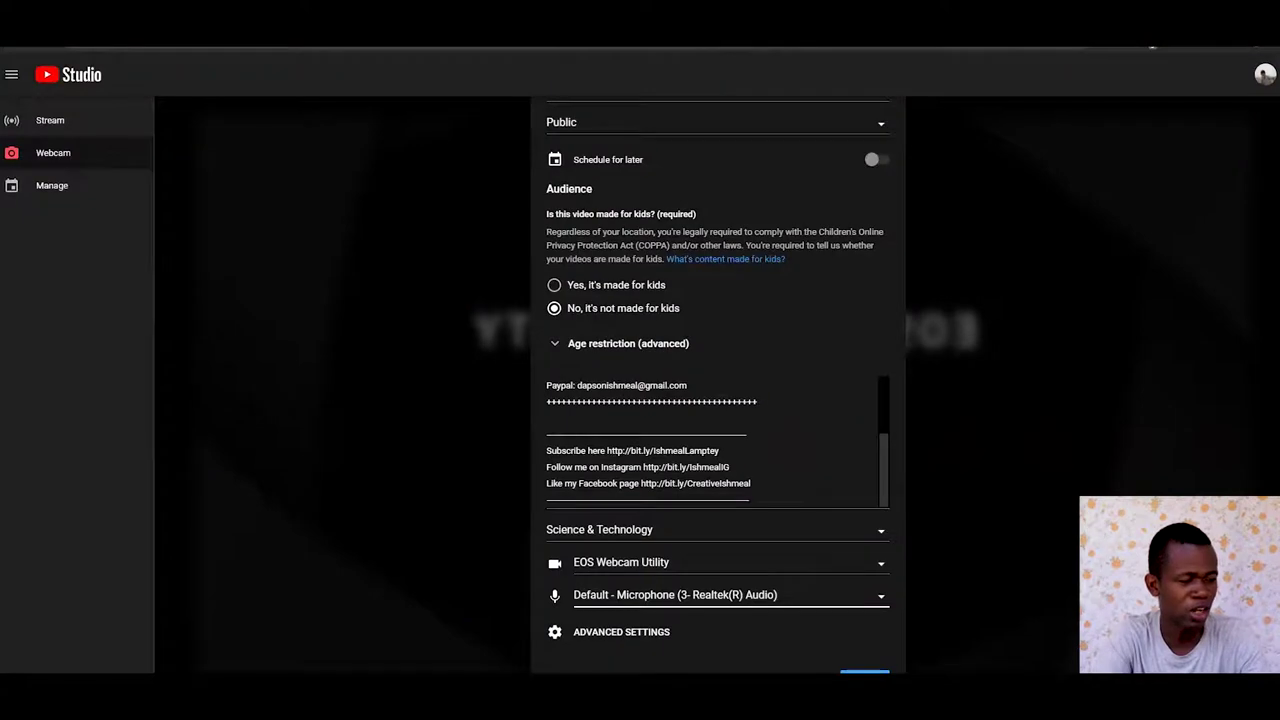
mouse_move(703, 718)
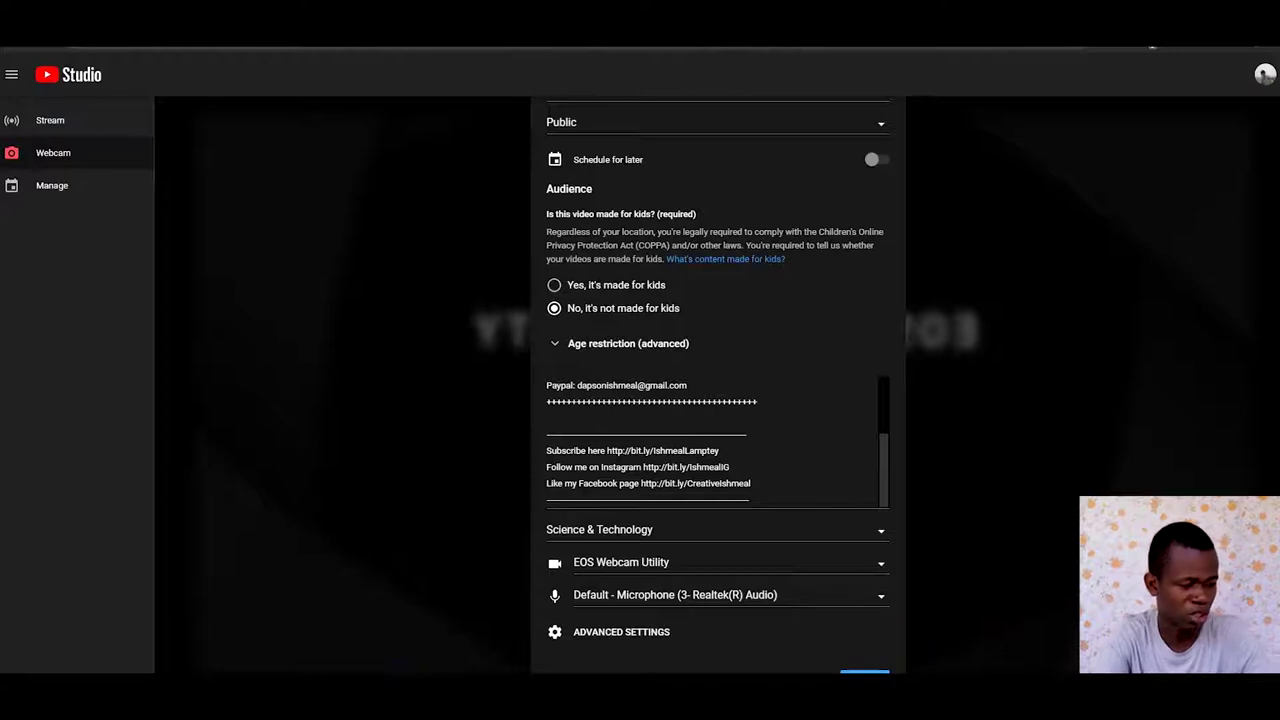
- Search 'obs' from the Start menu and launch OBS Studio (64bit)
key("super")
type("obs")
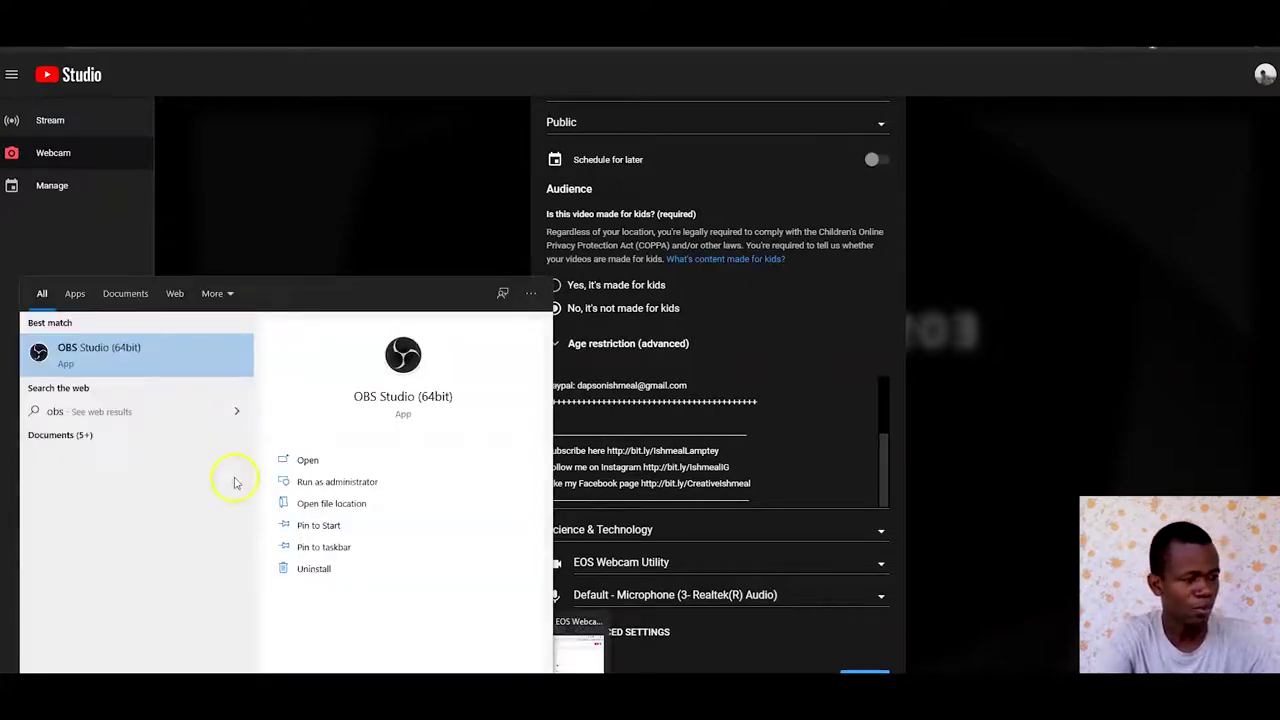
left_click(85, 352)
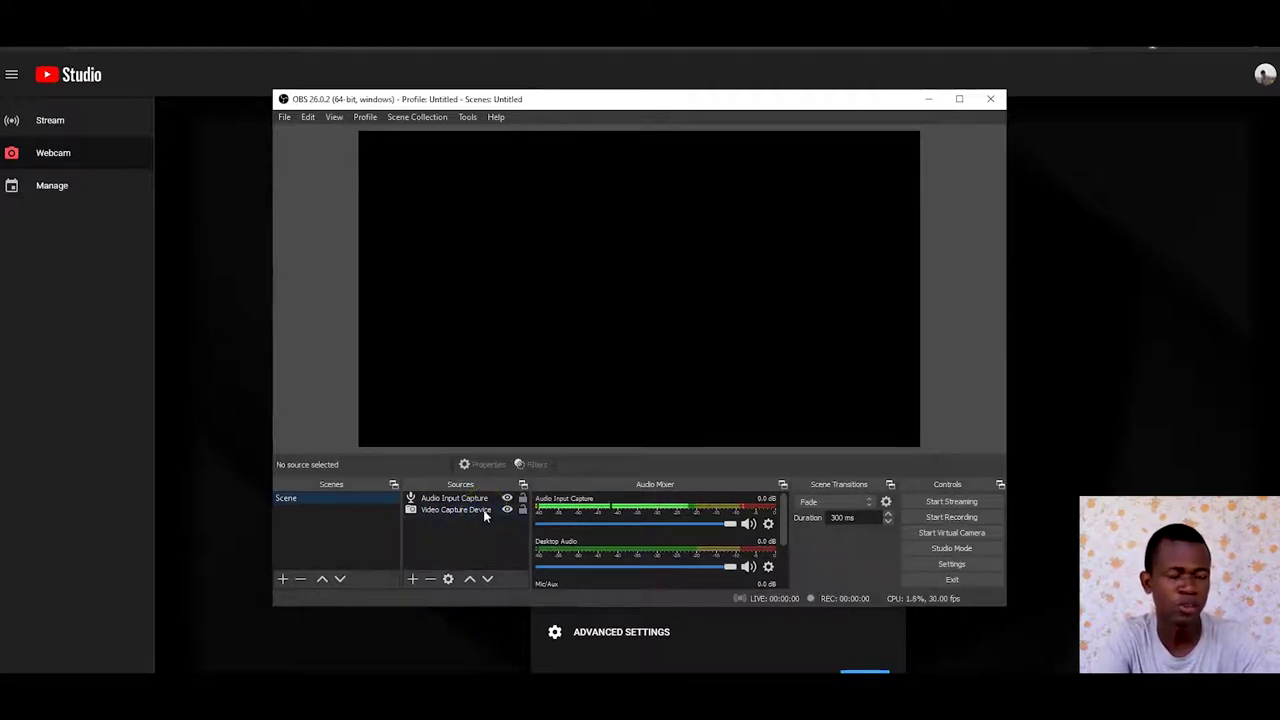
- Delete both the Video Capture Device and Audio Input Capture sources
left_click(440, 511)
left_click(431, 496, "ctrl")
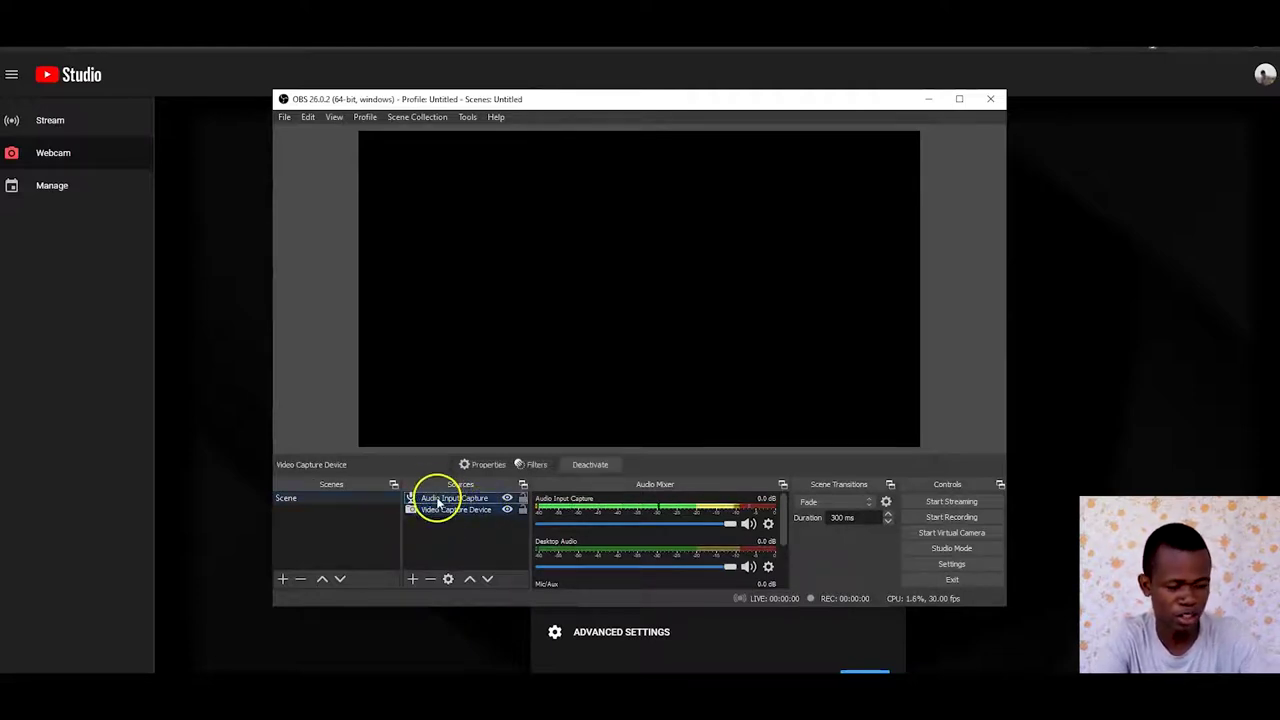
key("Delete")
left_click(672, 373)
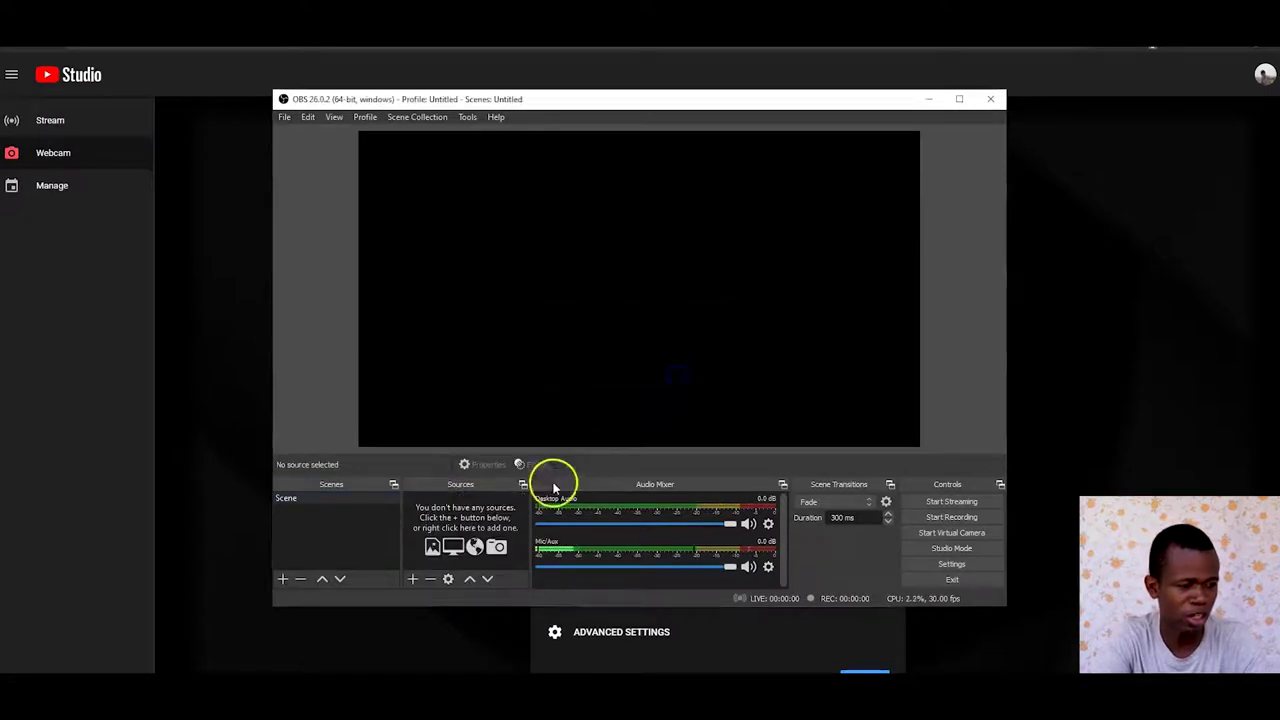
- Create a new Video Capture Device source from the Sources add list
left_click(413, 578)
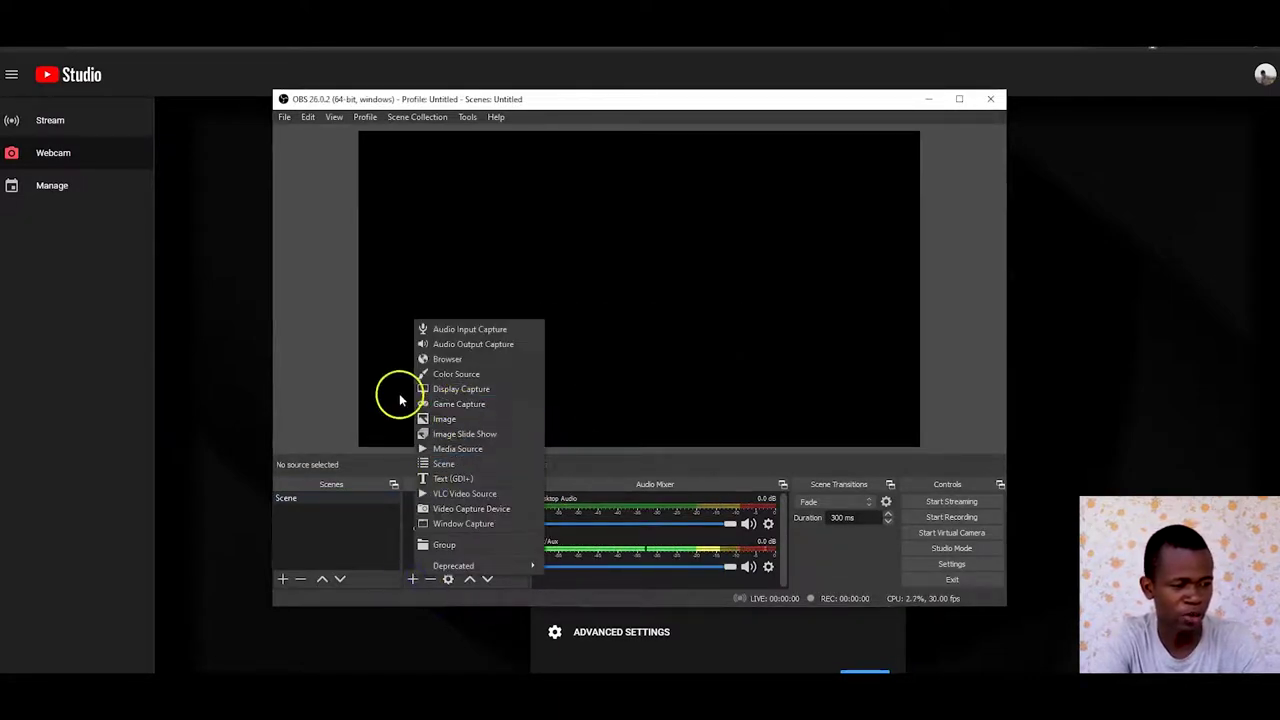
left_click(435, 487)
left_click(413, 579)
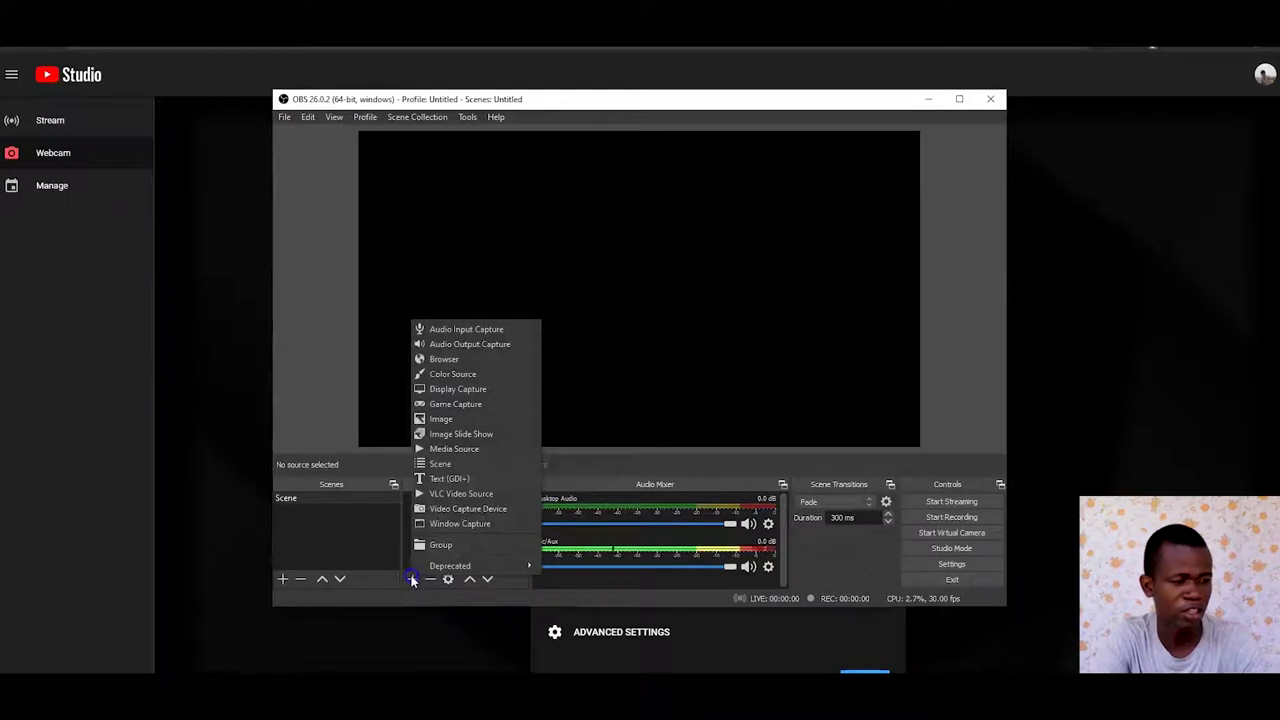
left_click(458, 507)
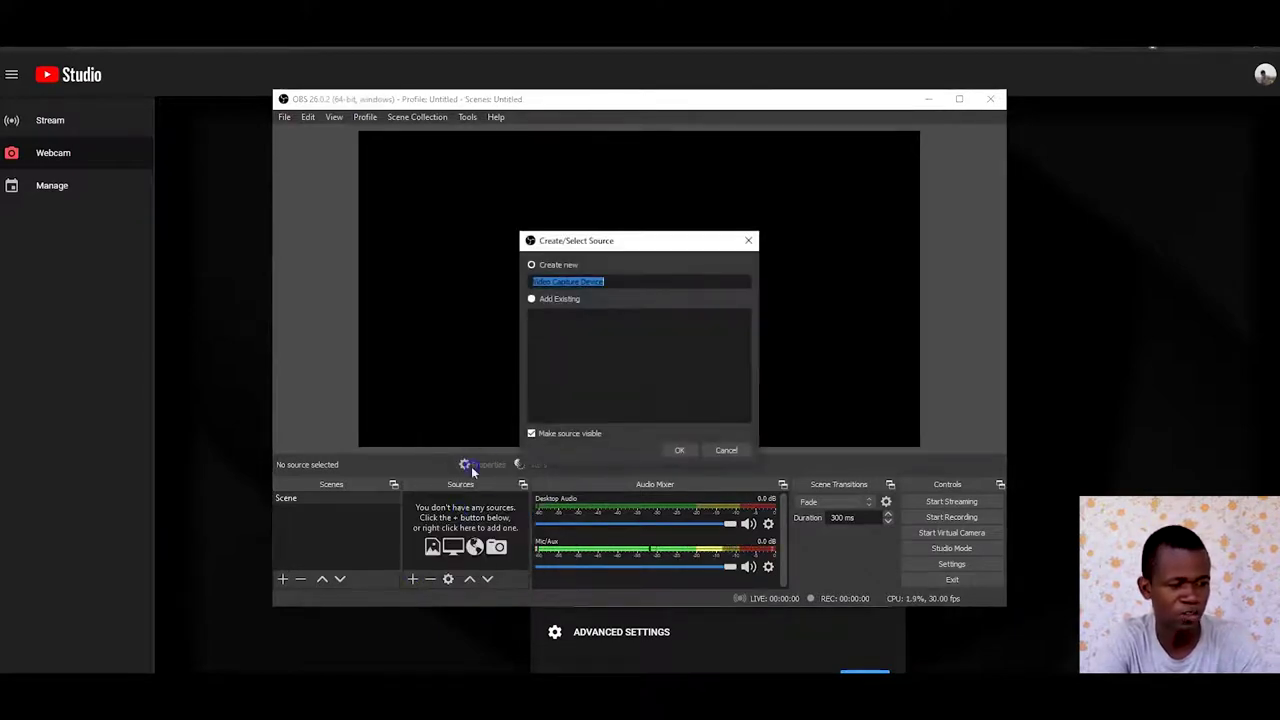
left_click(689, 450)
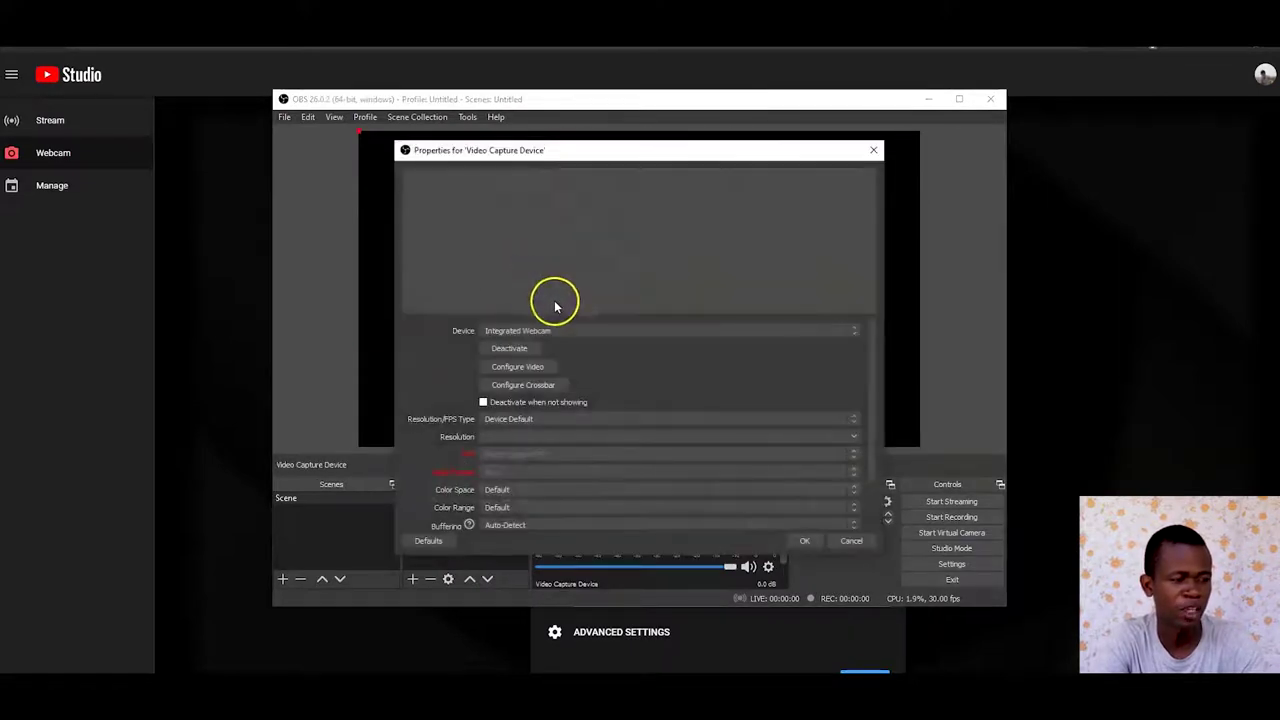
- Set the video source's Device to EOS Webcam Utility and confirm its properties
left_click(557, 331)
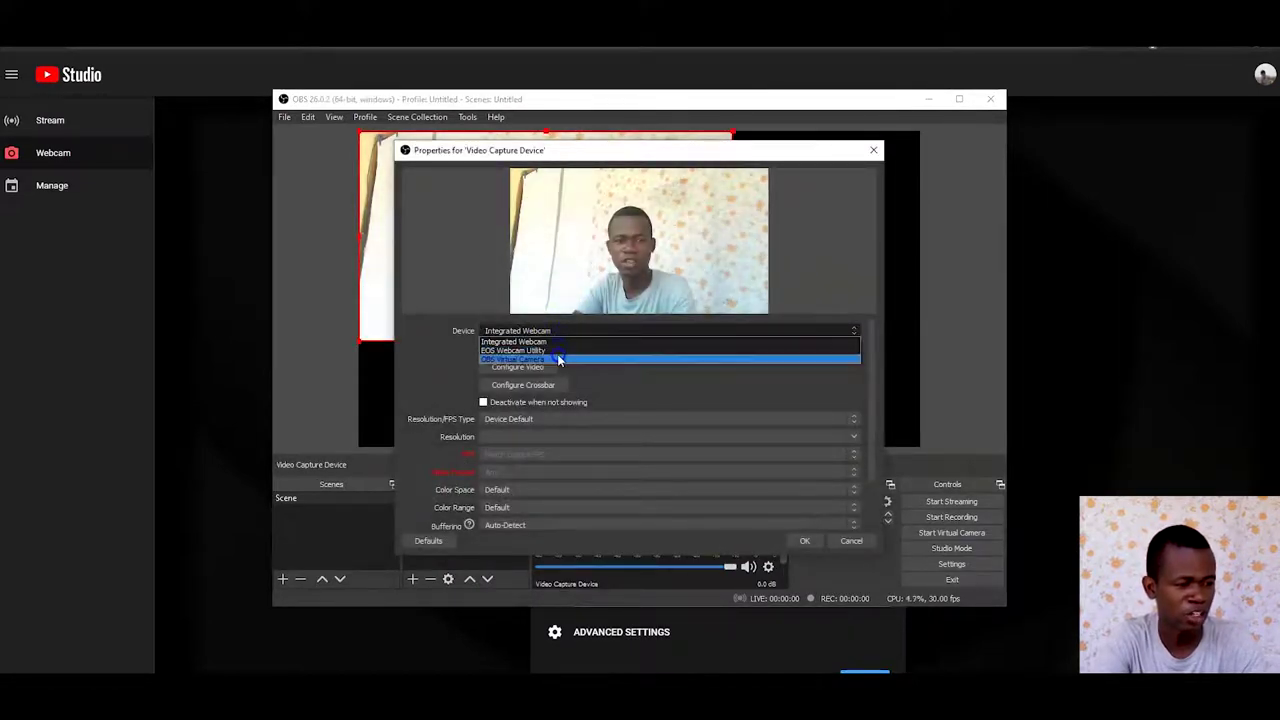
left_click(559, 351)
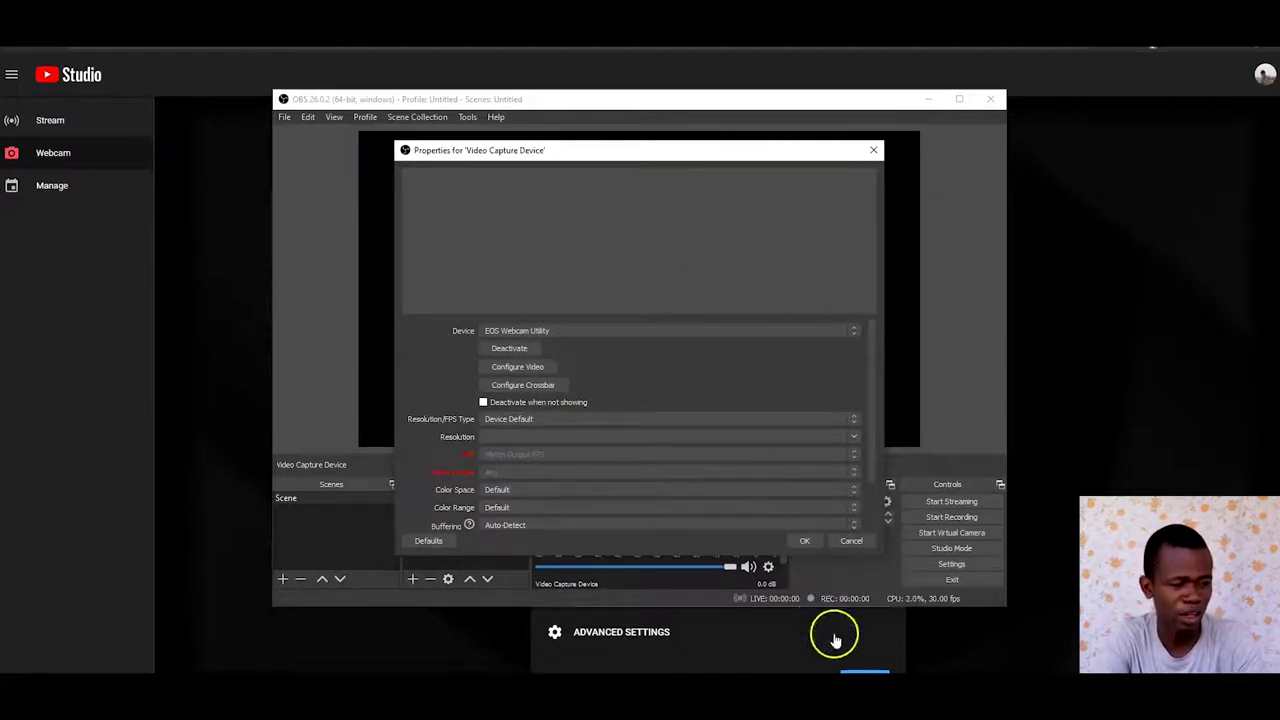
left_click(810, 542)
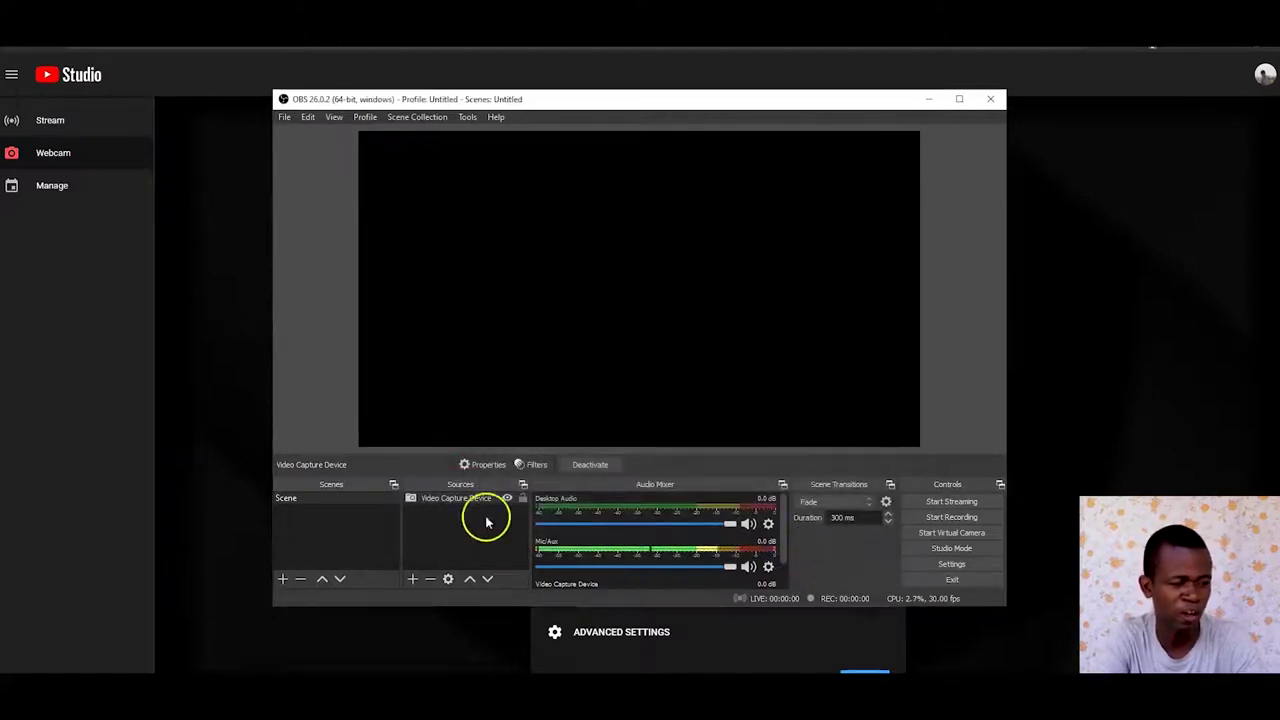
- Create a new Audio Input Capture source from the Sources add list
left_click(412, 579)
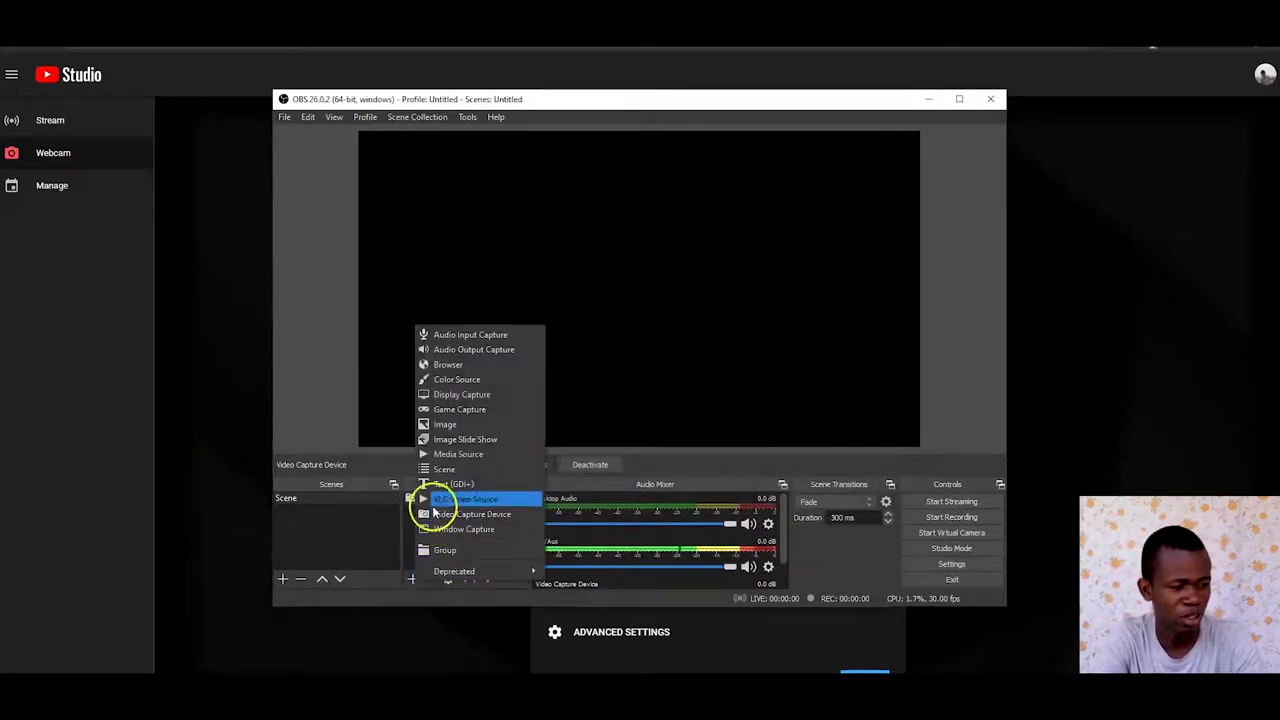
left_click(478, 340)
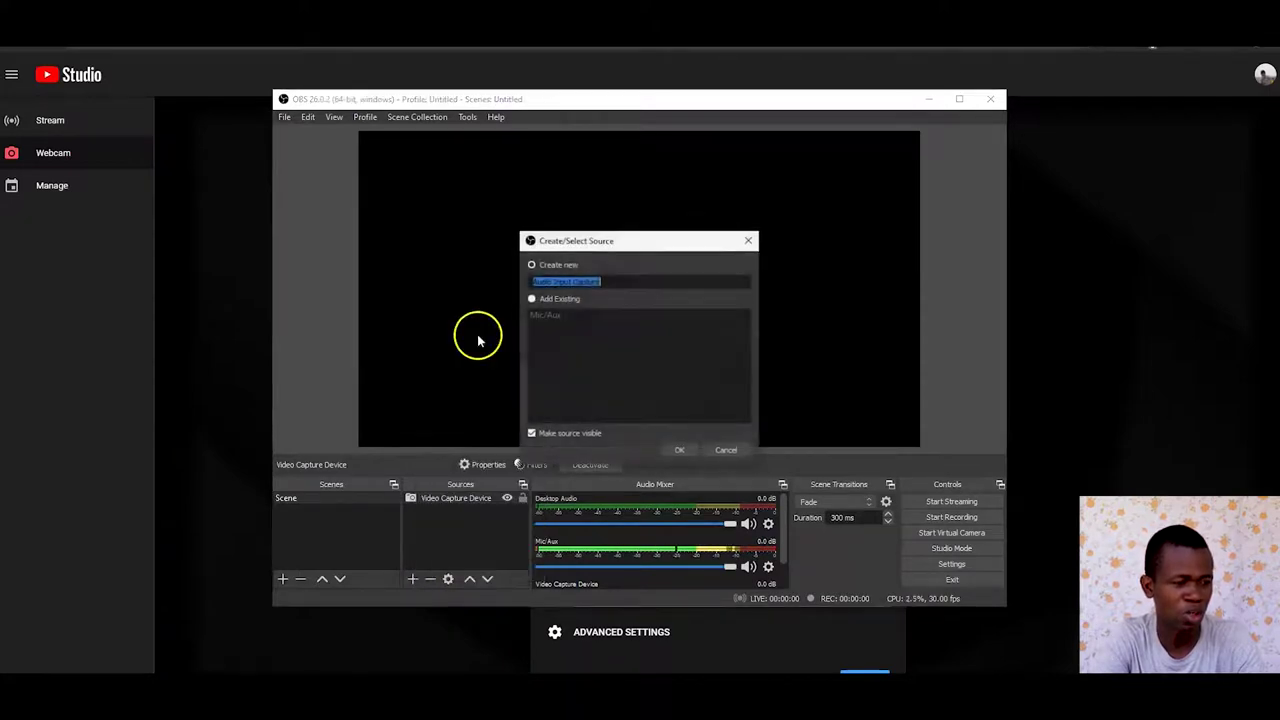
left_click(677, 452)
- Set the audio source's Device to Microphone (3- Realtek(R) Audio) and confirm
left_click(481, 181)
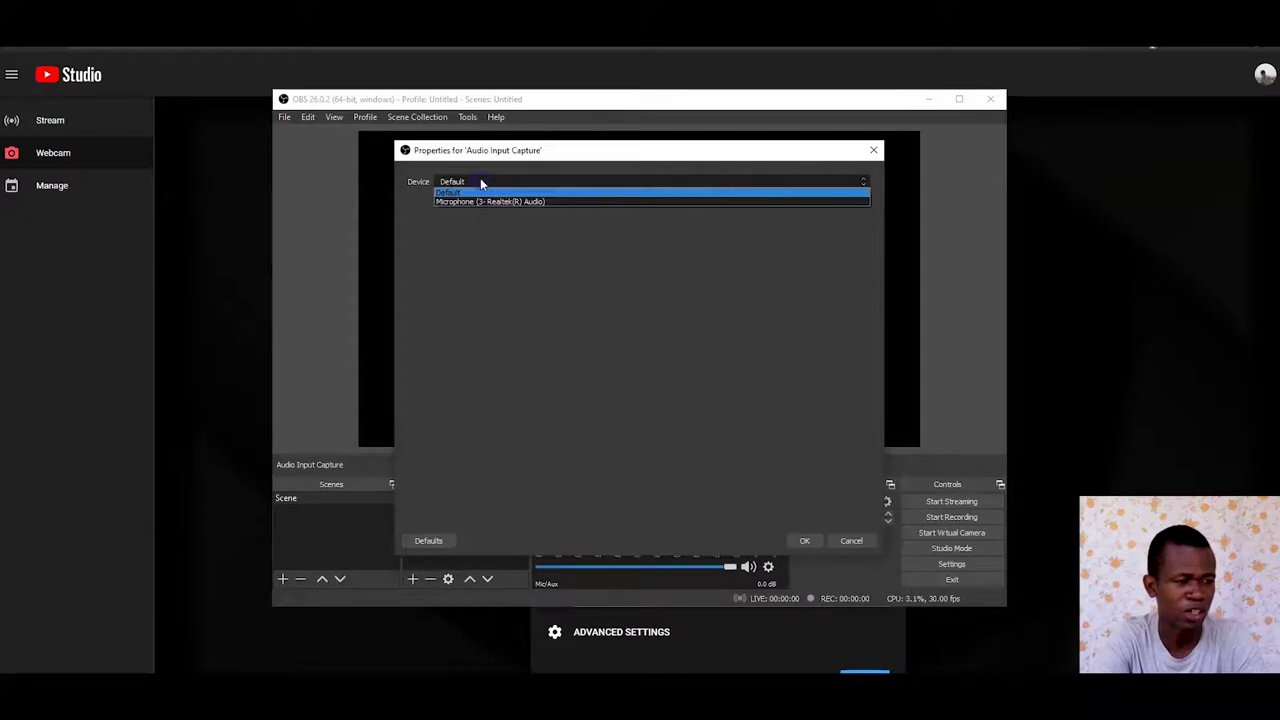
left_click(719, 407)
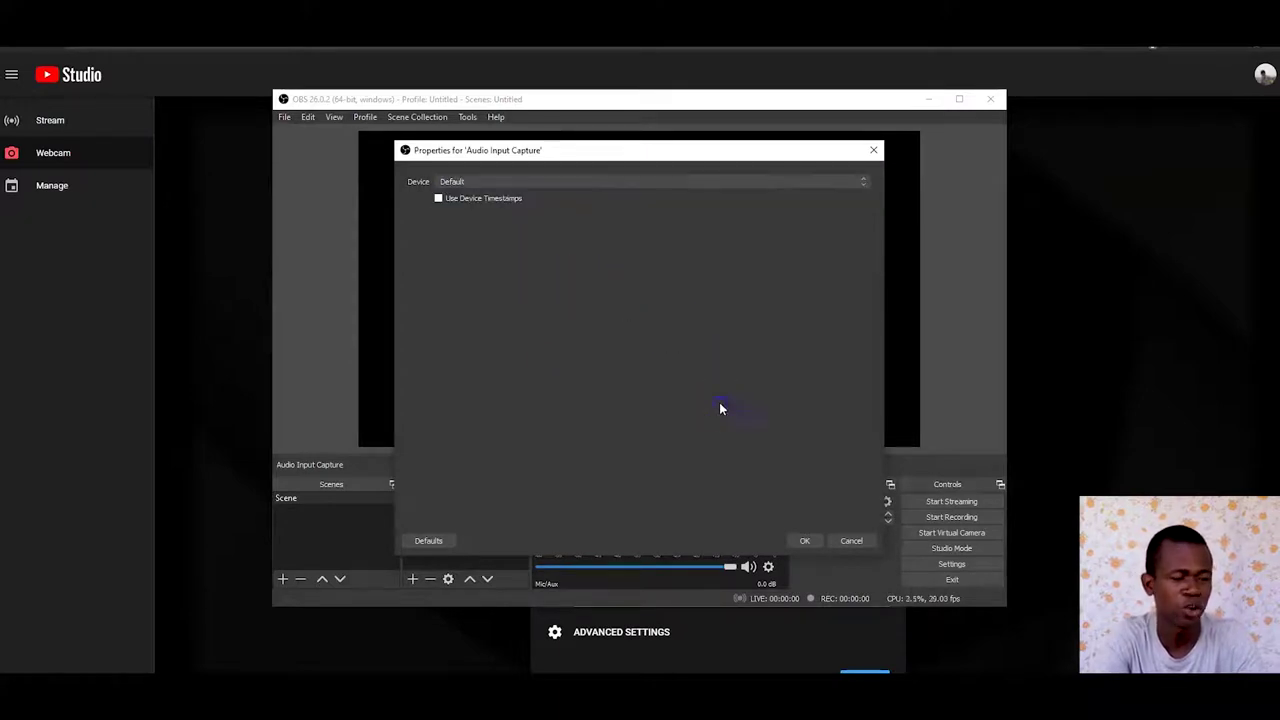
left_click(557, 183)
left_click(549, 205)
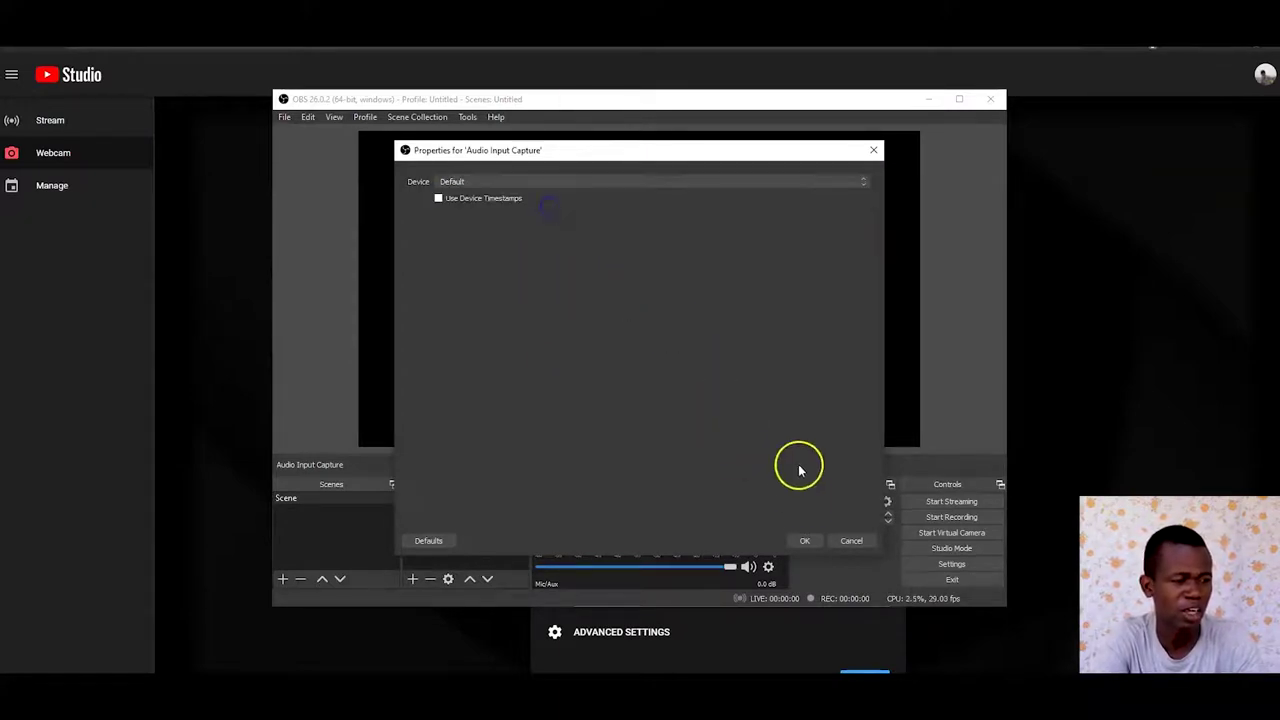
left_click(657, 179)
left_click(600, 205)
left_click(804, 540)
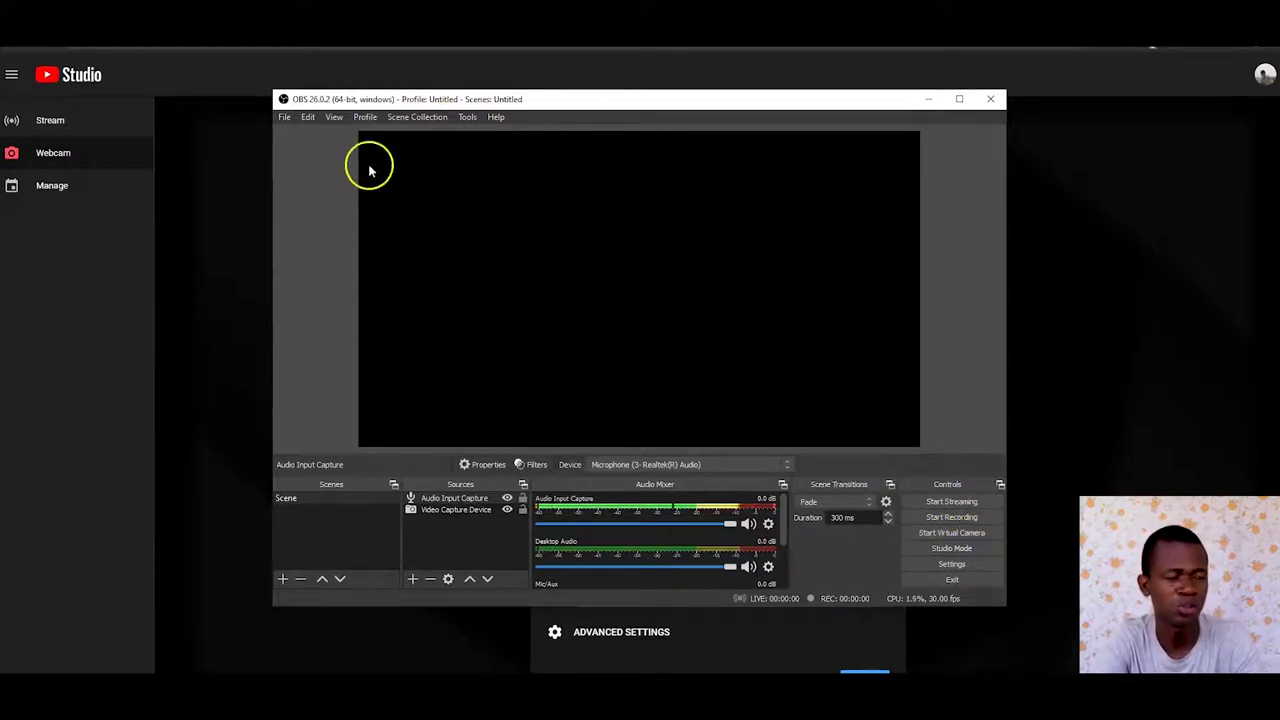
left_click(285, 117)
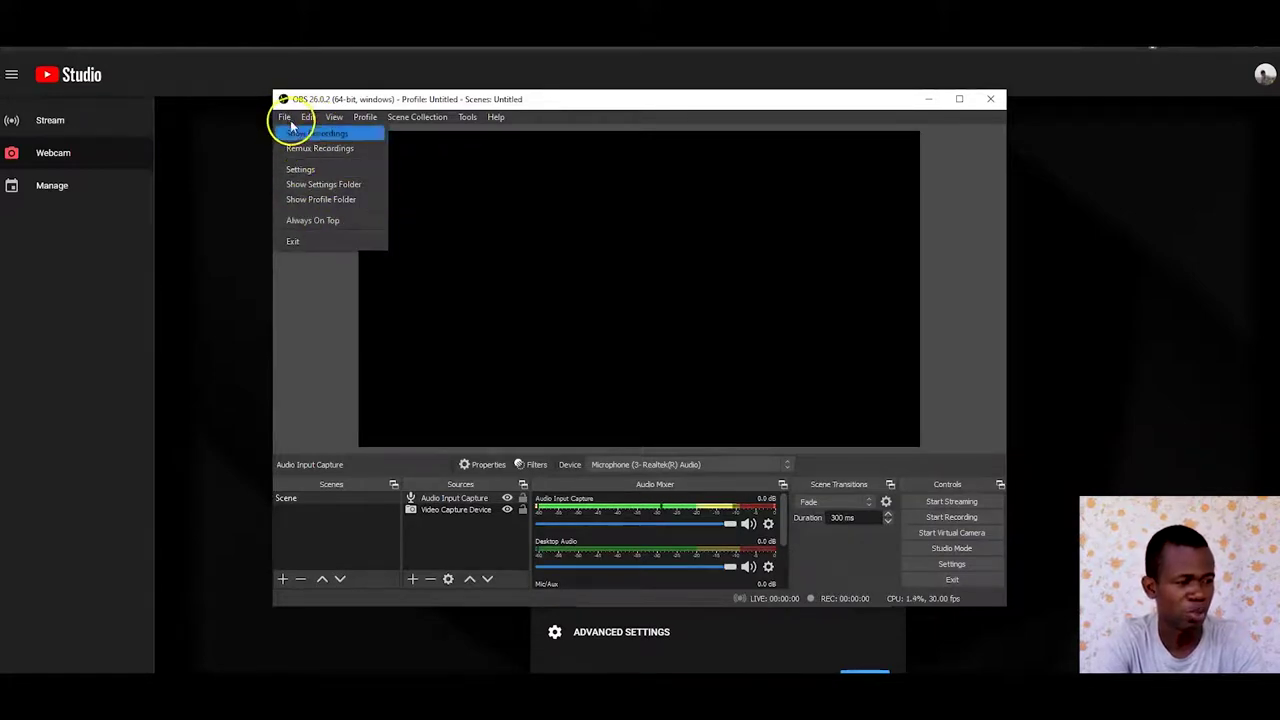
left_click(315, 168)
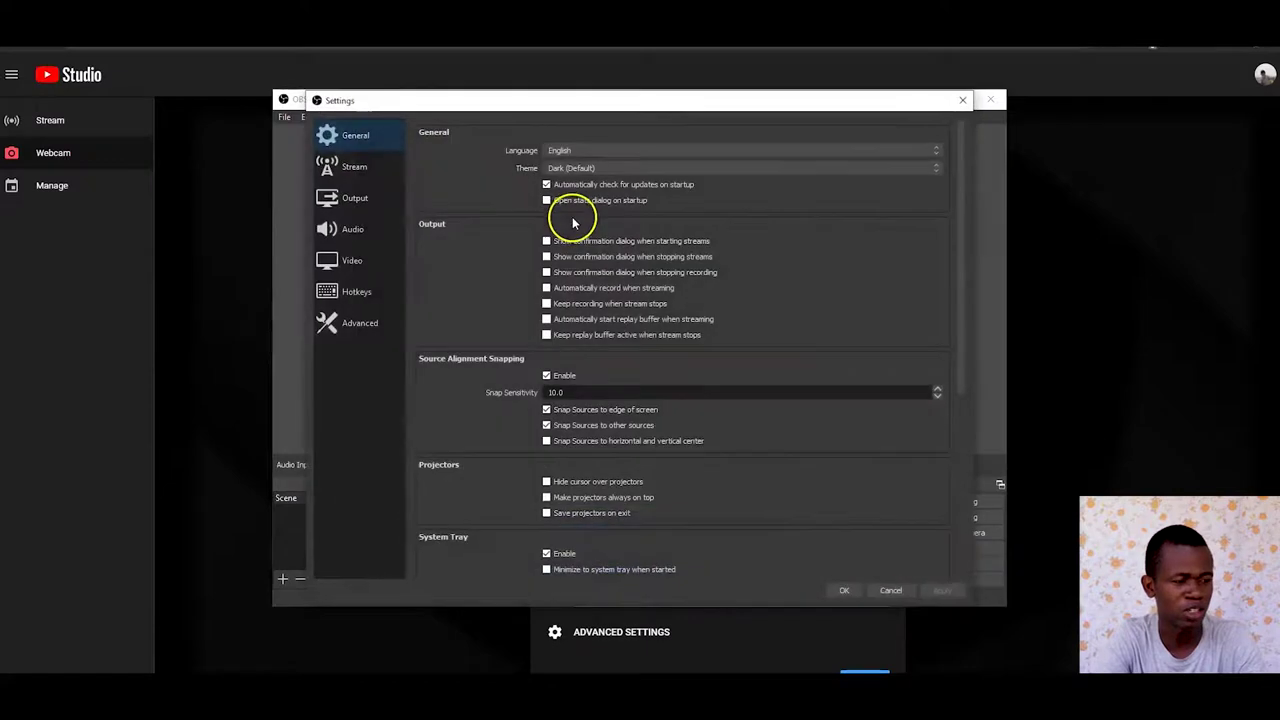
left_click(374, 169)
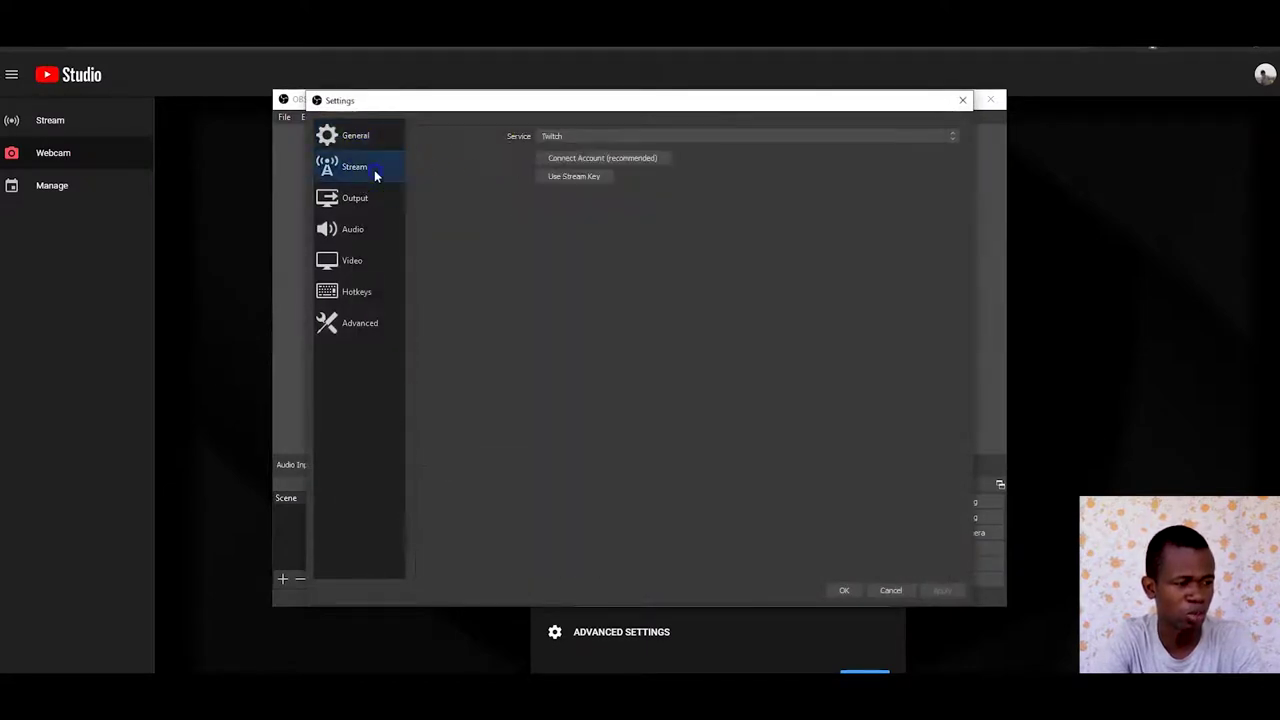
left_click(601, 136)
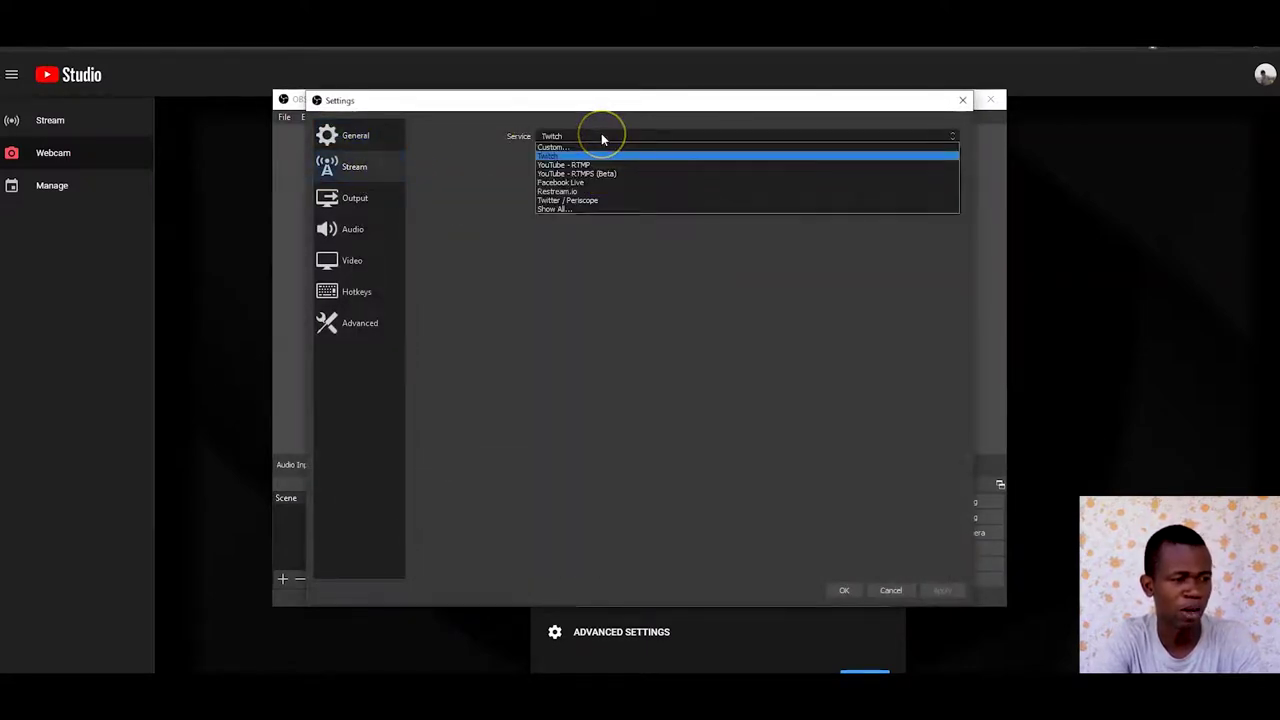
left_click_drag(600, 148, 534, 160)
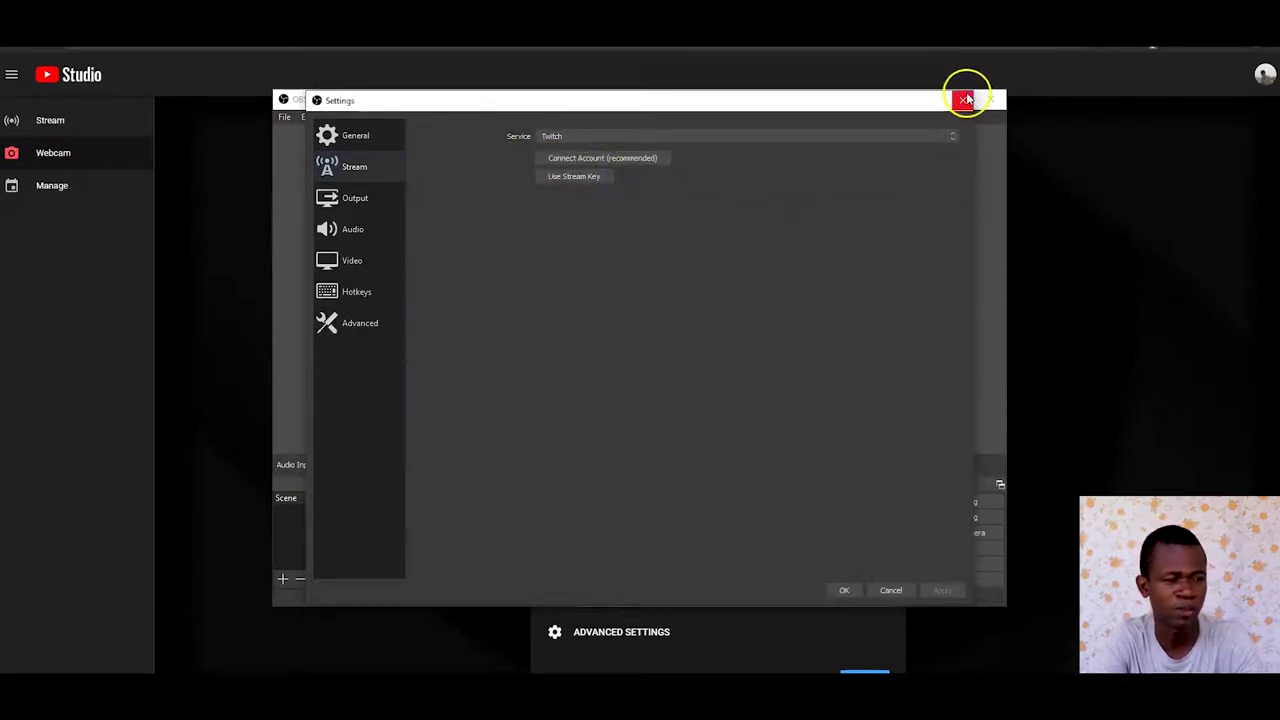
left_click(964, 100)
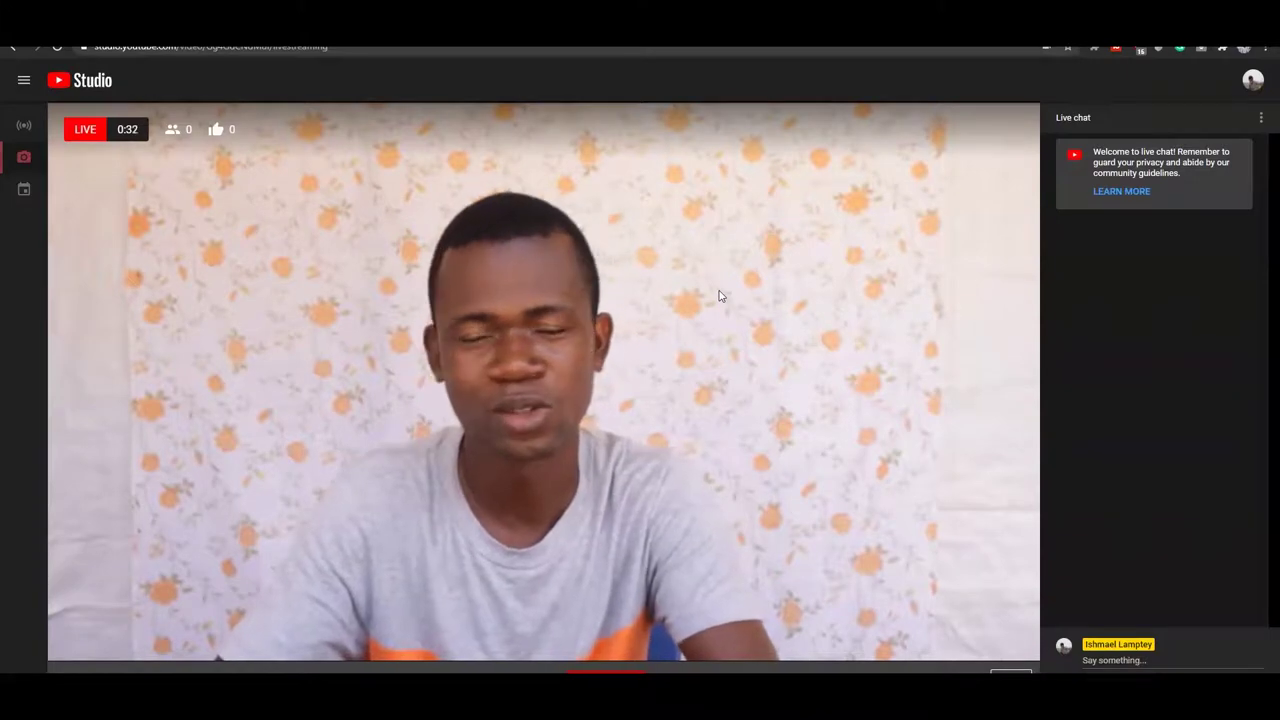
- Begin ending the YouTube live stream but choose Not yet
left_click(693, 193)
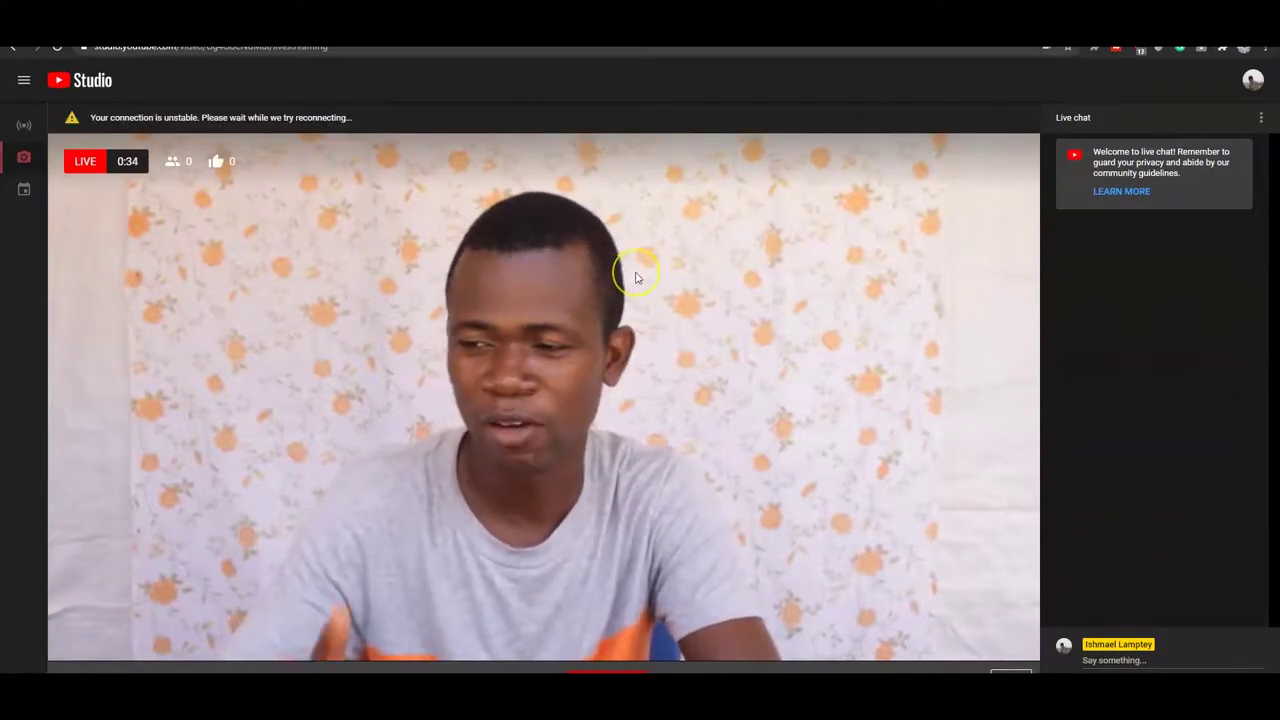
left_click(558, 418)
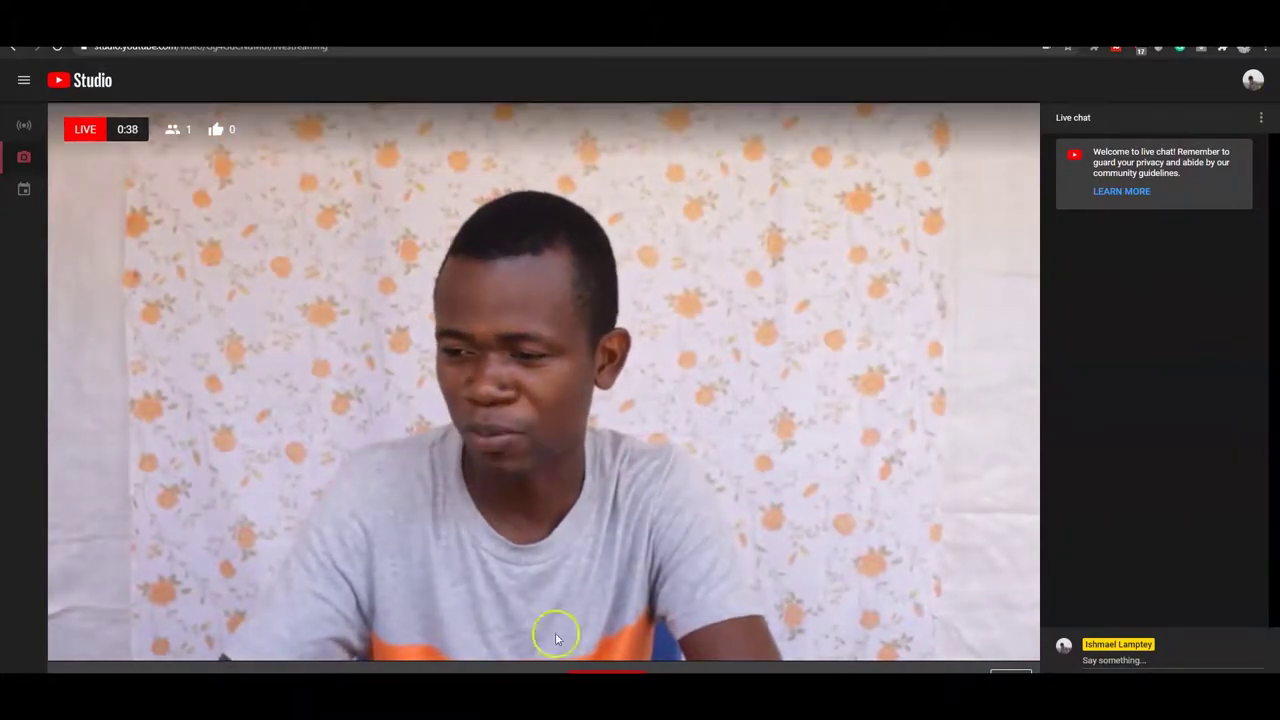
left_click(608, 670)
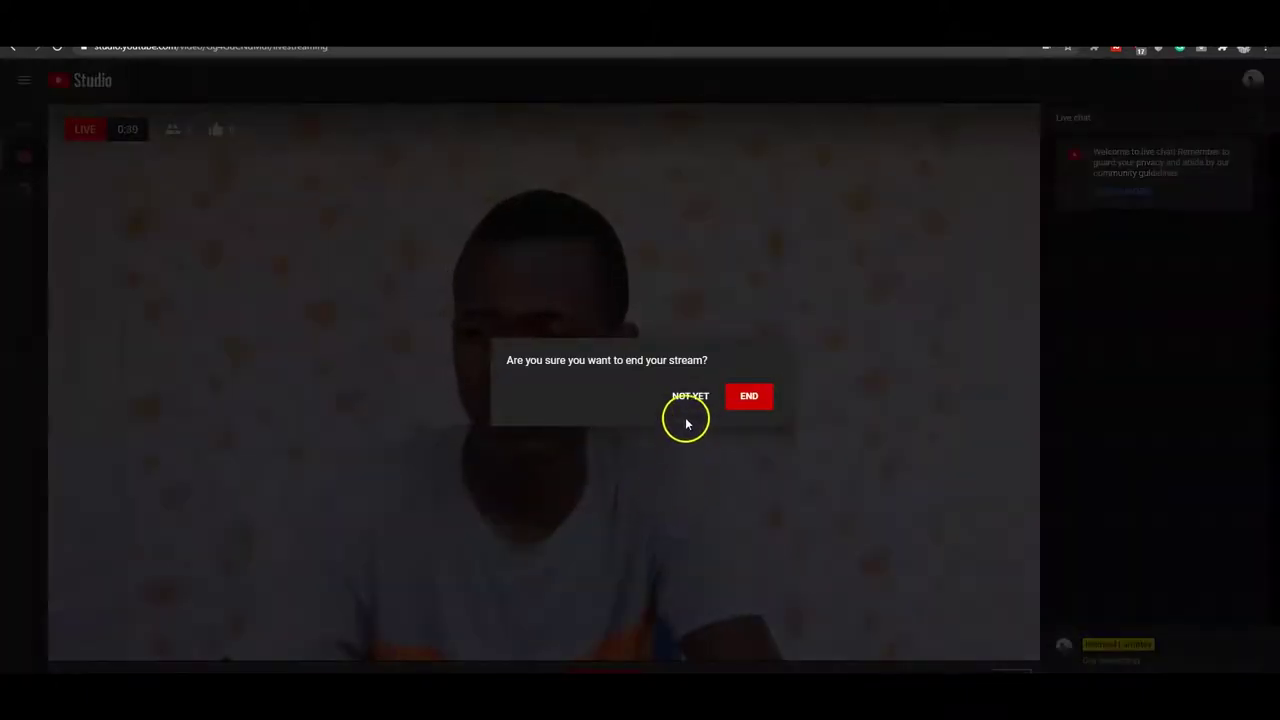
left_click(686, 396)
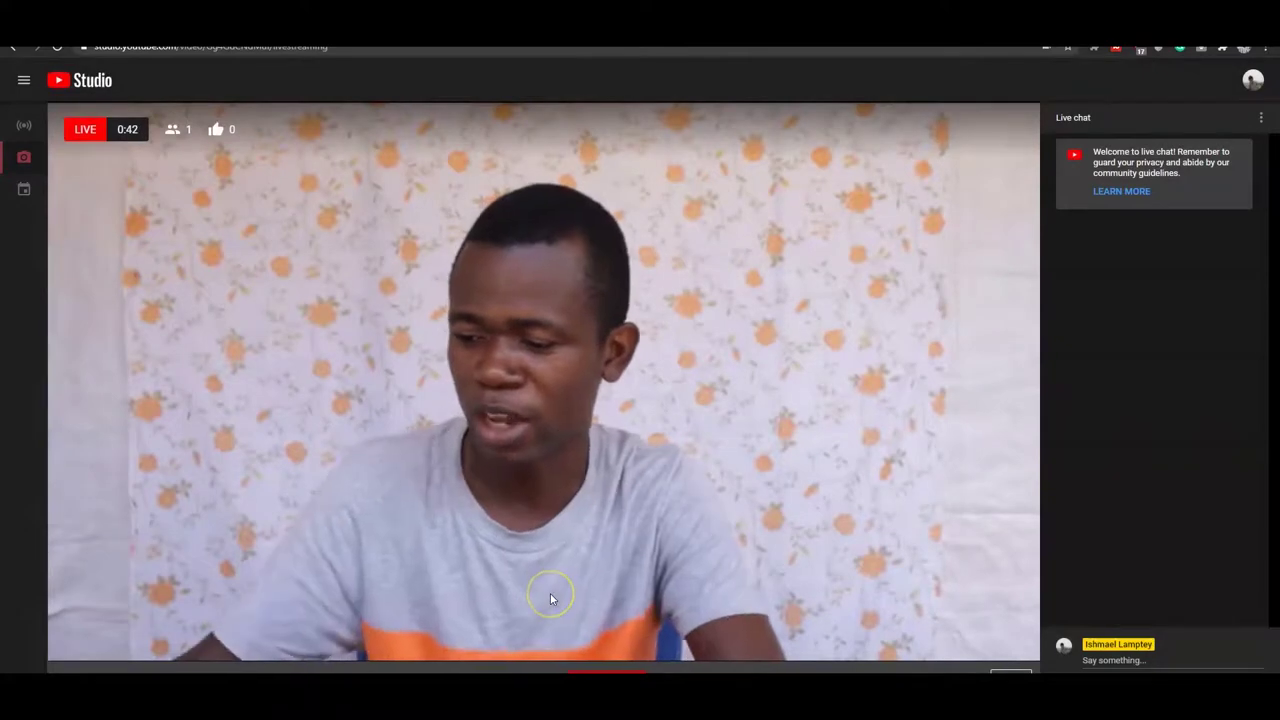
- Launch OBS Studio from Windows Start search using 'obs'
key("super")
type("obs")
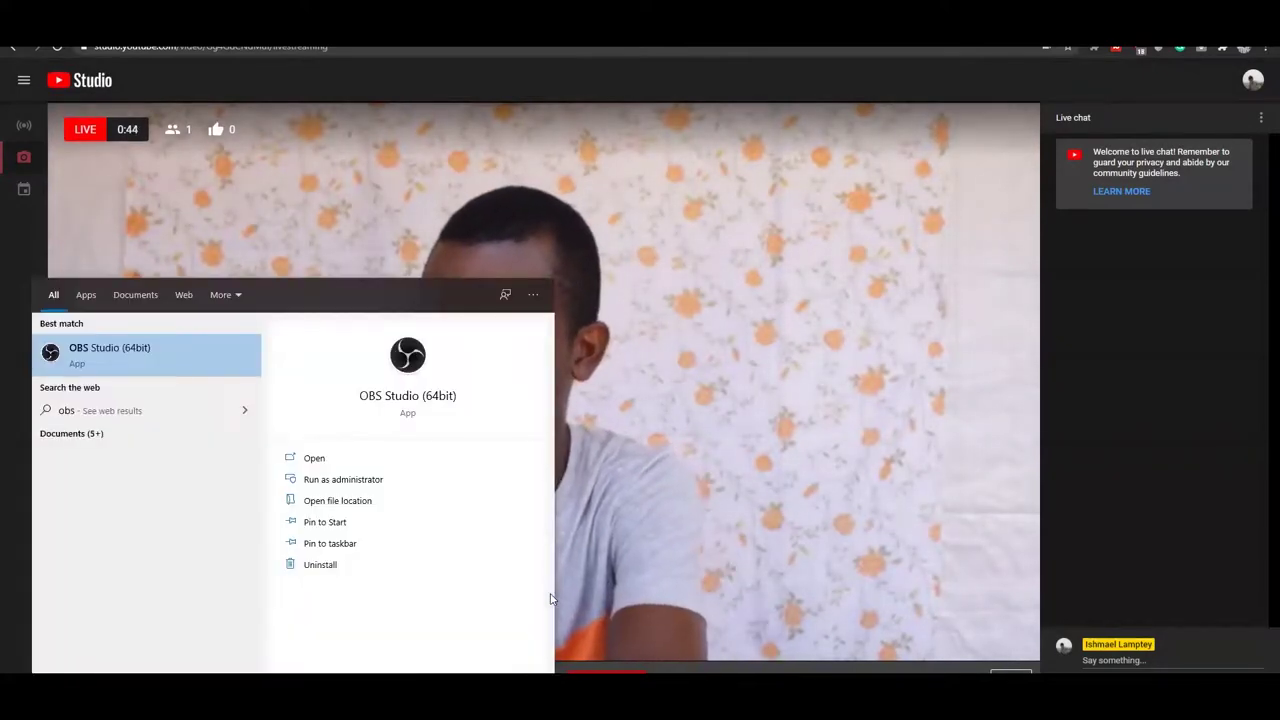
key("Return")
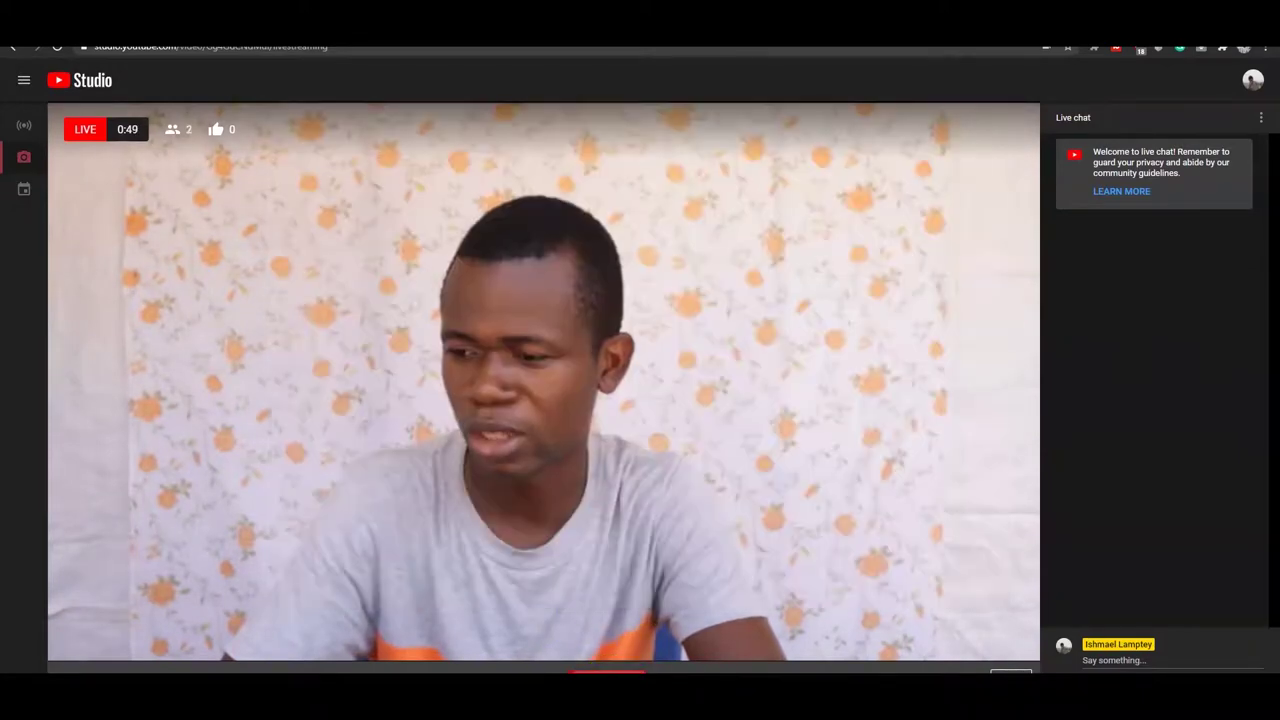
- End the live stream for good and return to the OBS Studio window
left_click(603, 666)
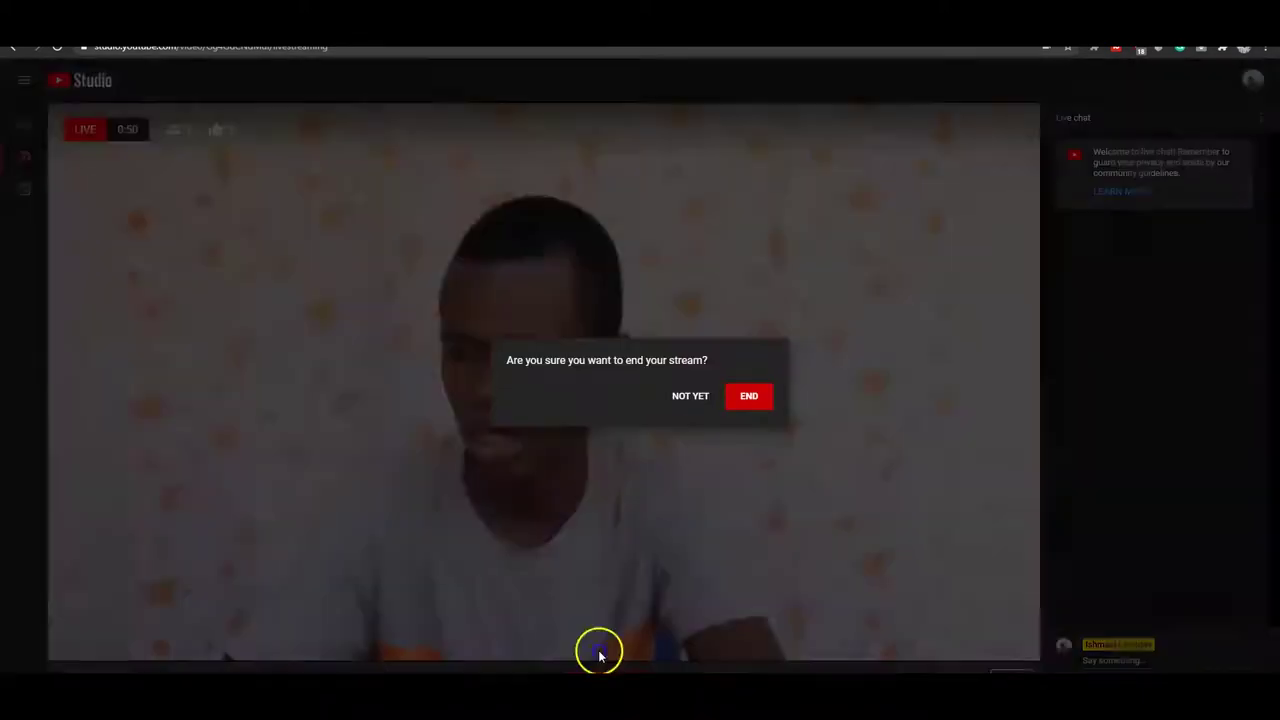
left_click(737, 392)
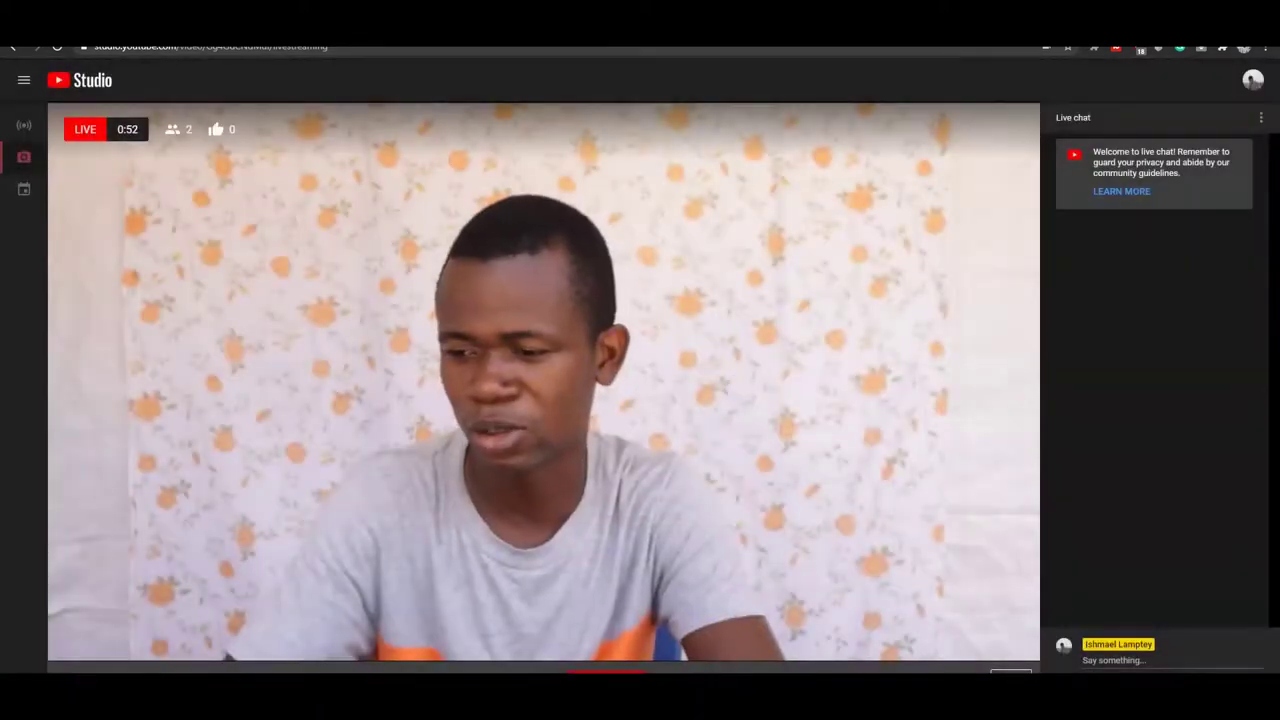
key("alt+Tab")
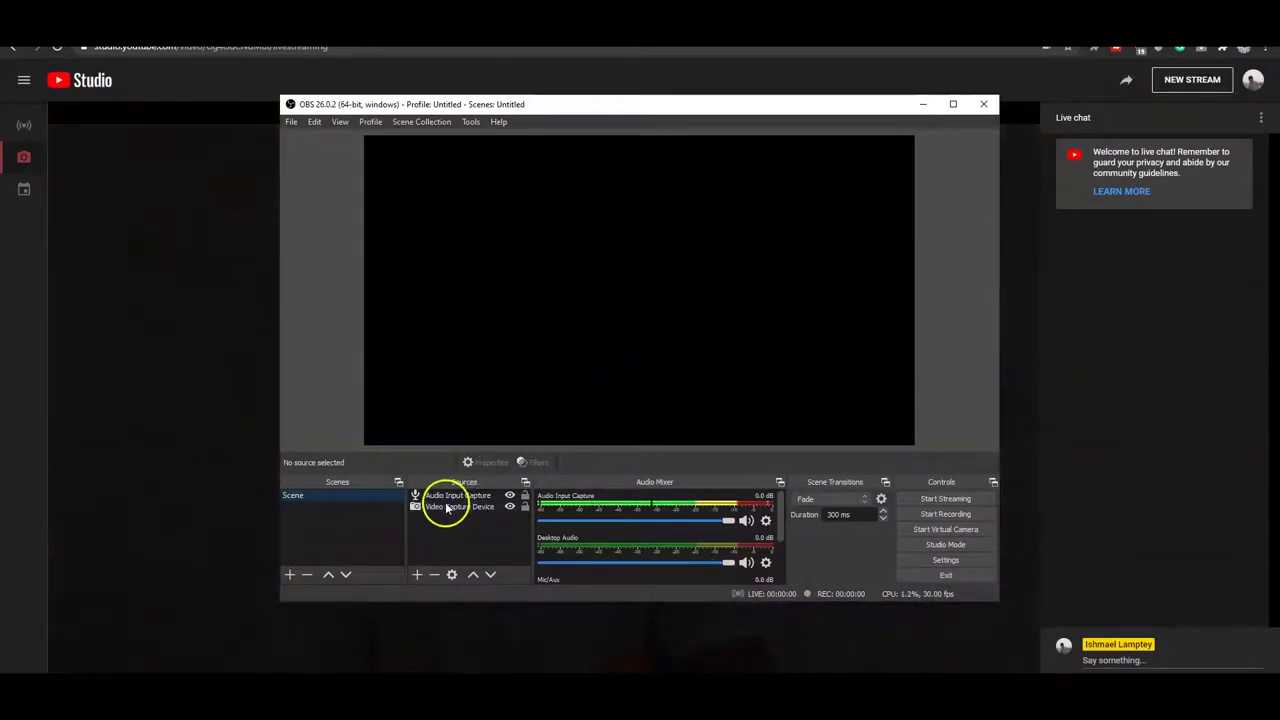
- Switch the Video Capture Device to EOS Webcam Utility and drag its corner to enlarge the camera picture
double_click(447, 507)
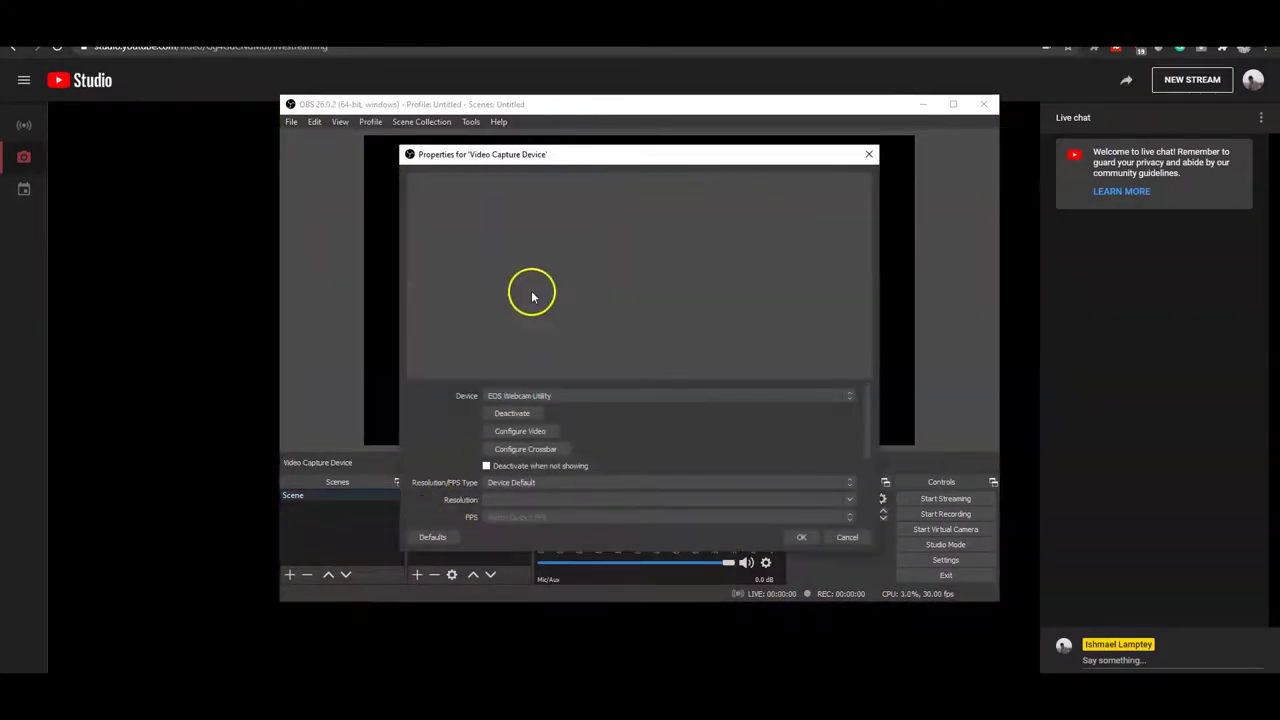
left_click(529, 395)
left_click(529, 408)
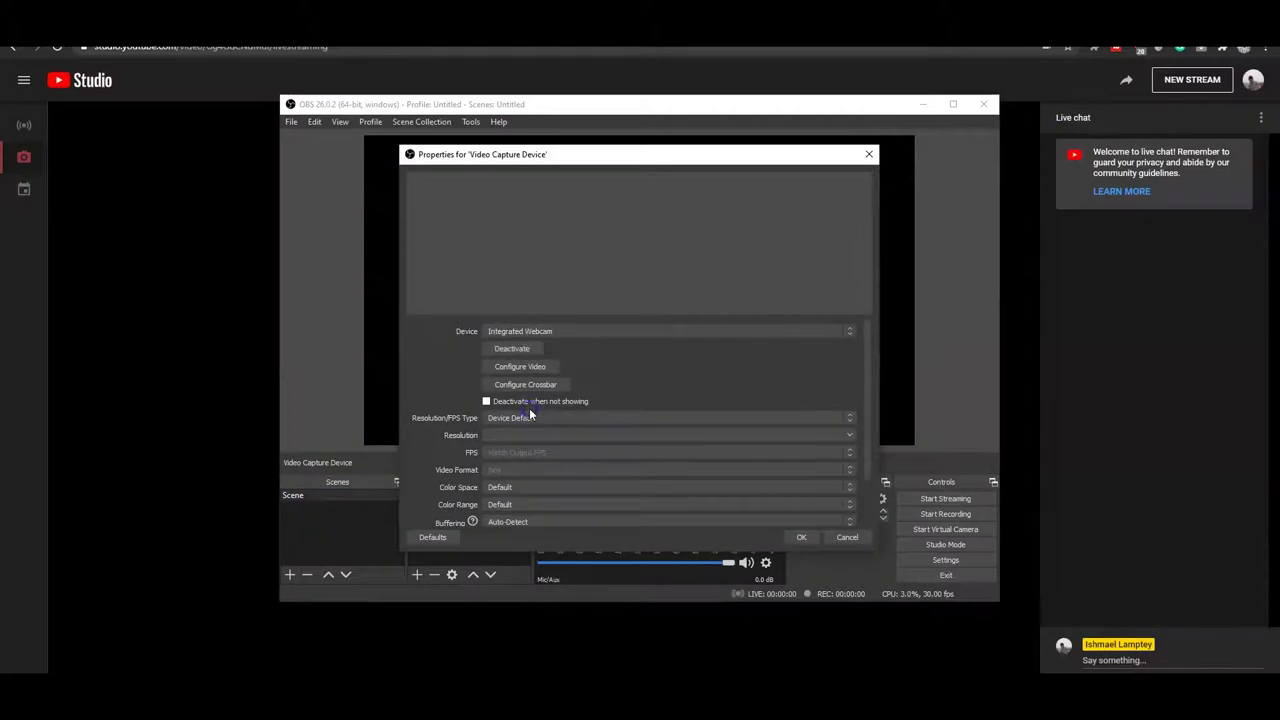
left_click(526, 336)
left_click(537, 352)
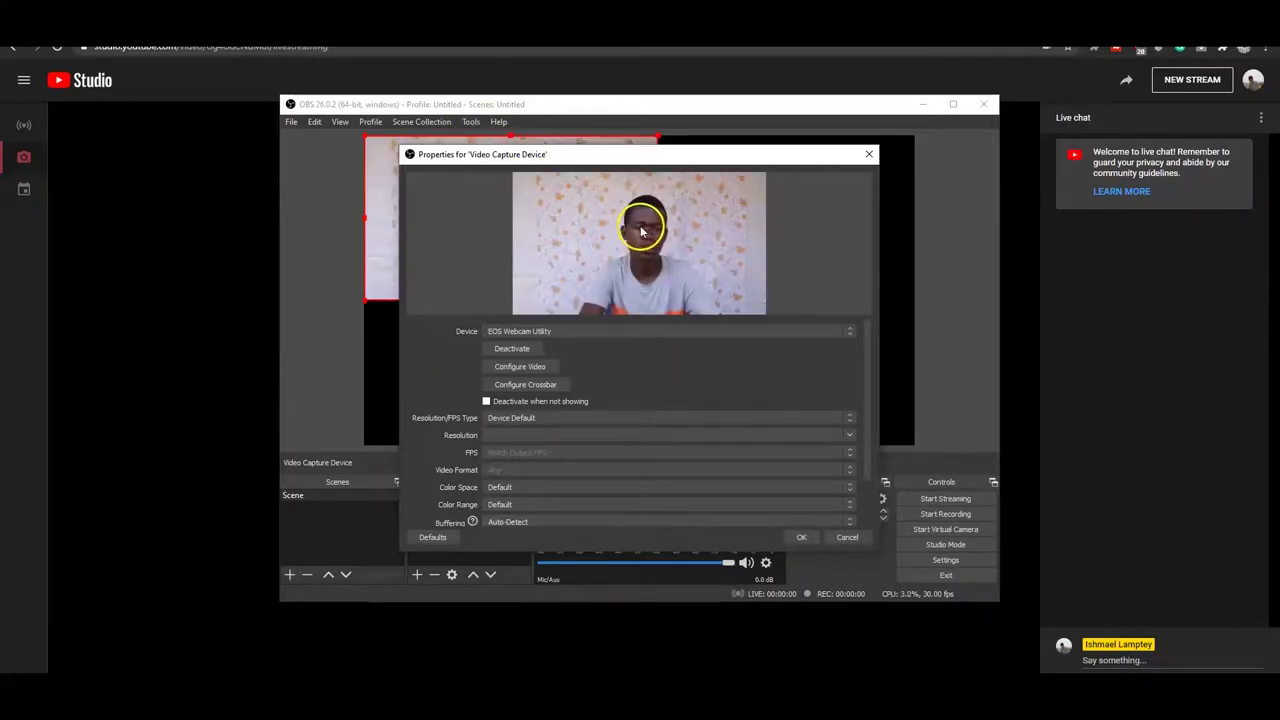
left_click(802, 538)
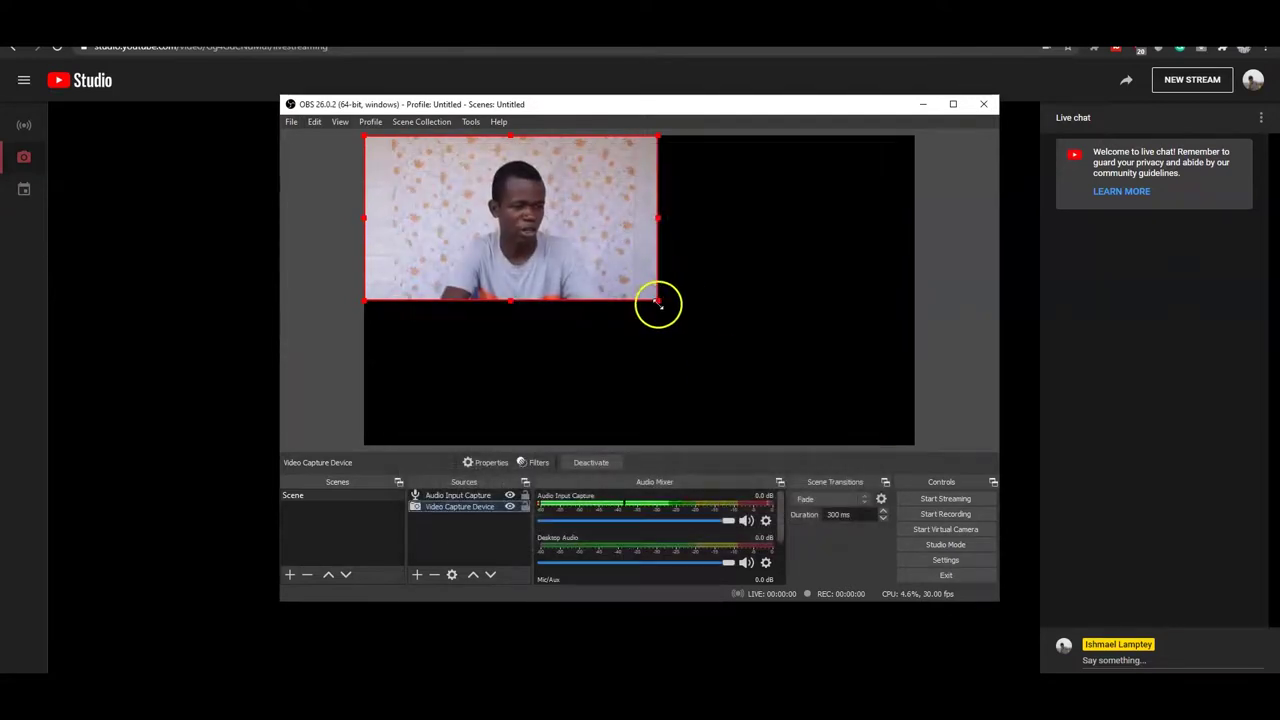
left_click_drag(655, 300, 900, 423)
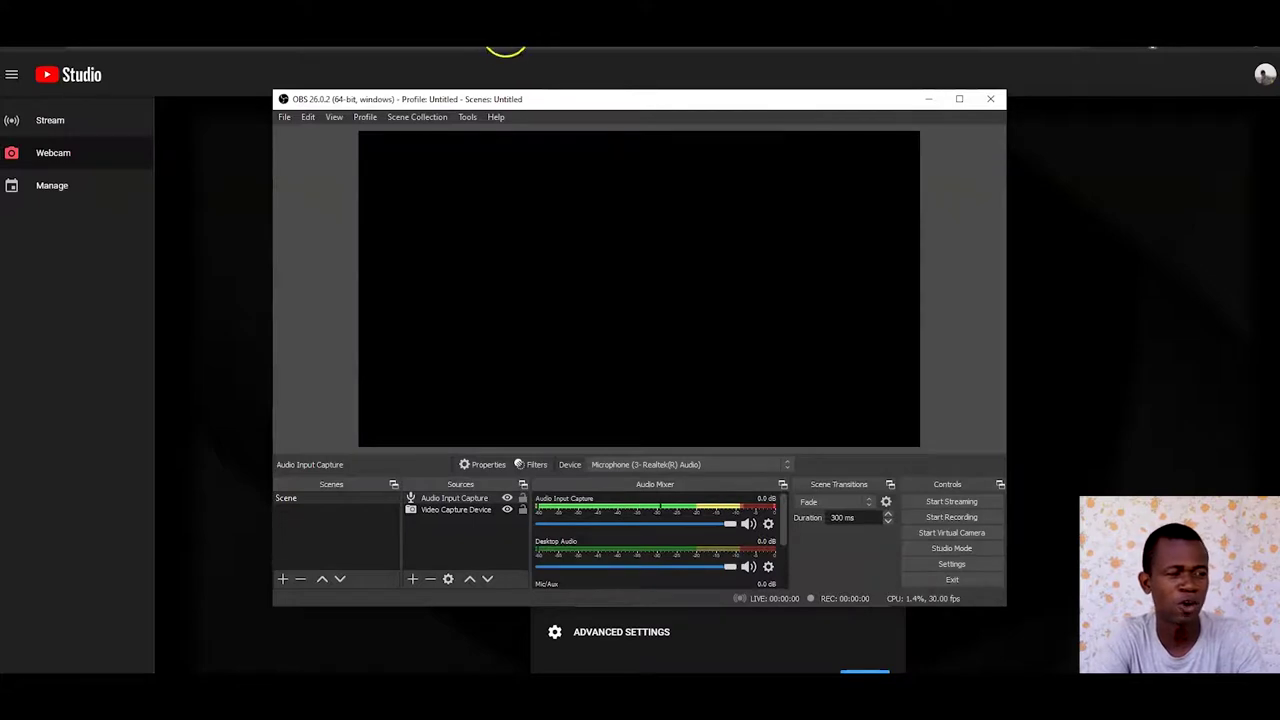
left_click(505, 45)
- In a new Chrome tab, run a Google search for 'sony imaging webcam software'
key("ctrl+t")
type("go")
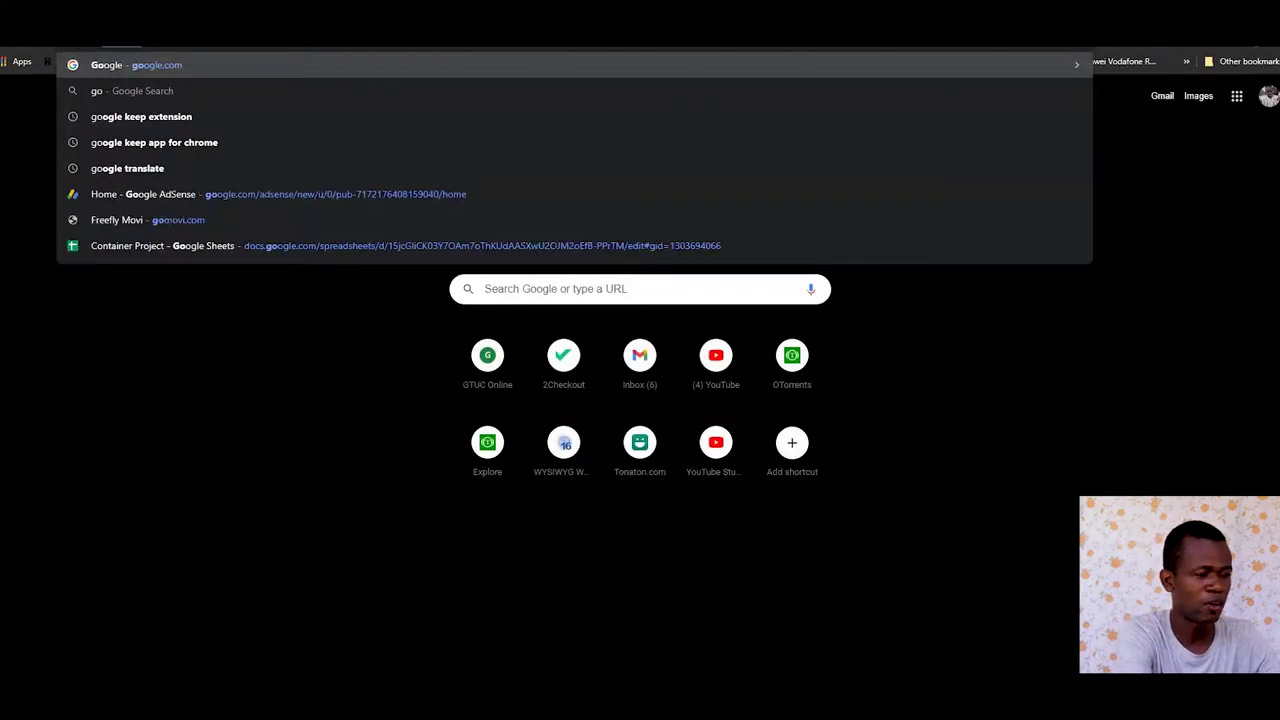
key("Escape")
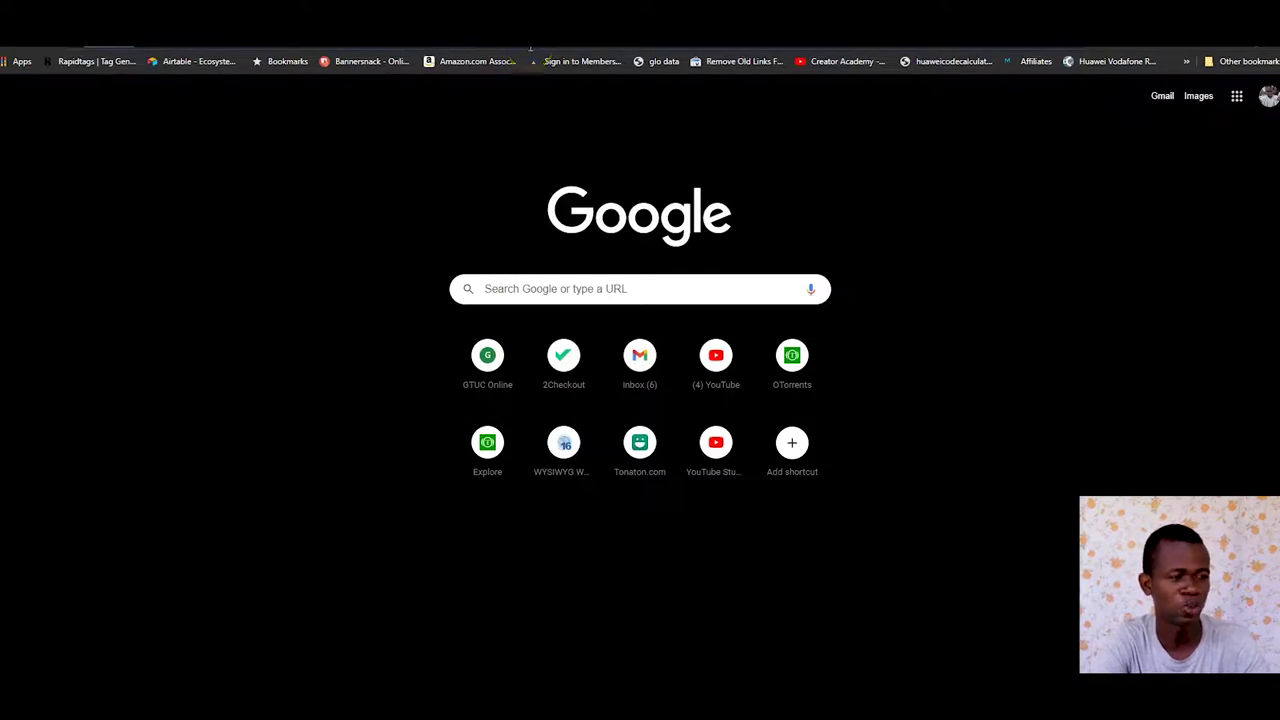
left_click(496, 287)
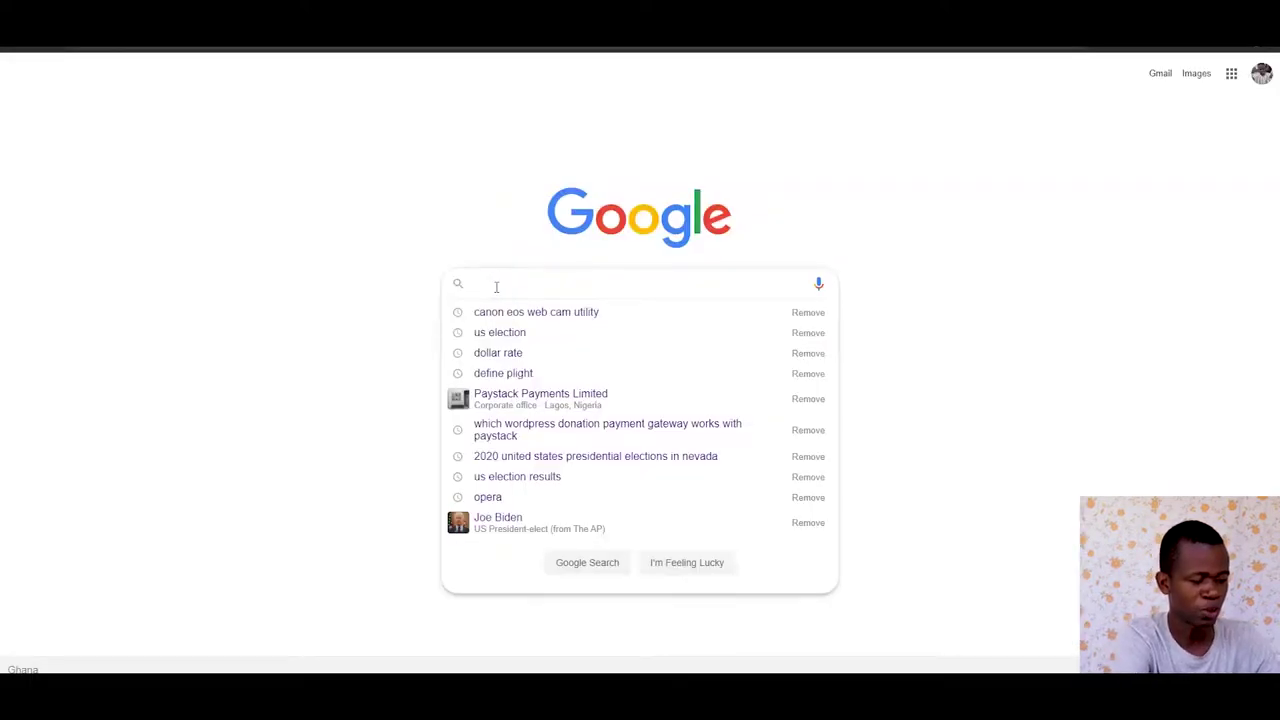
type("sony imagi")
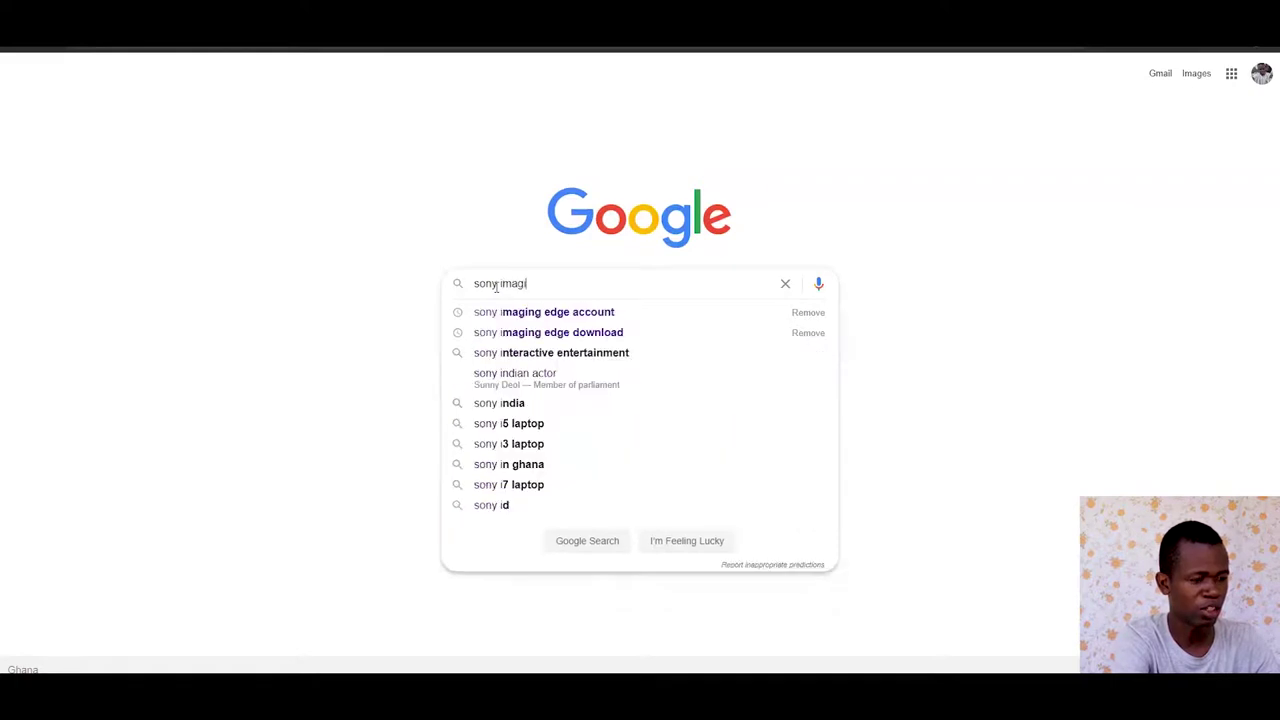
type("ng webca")
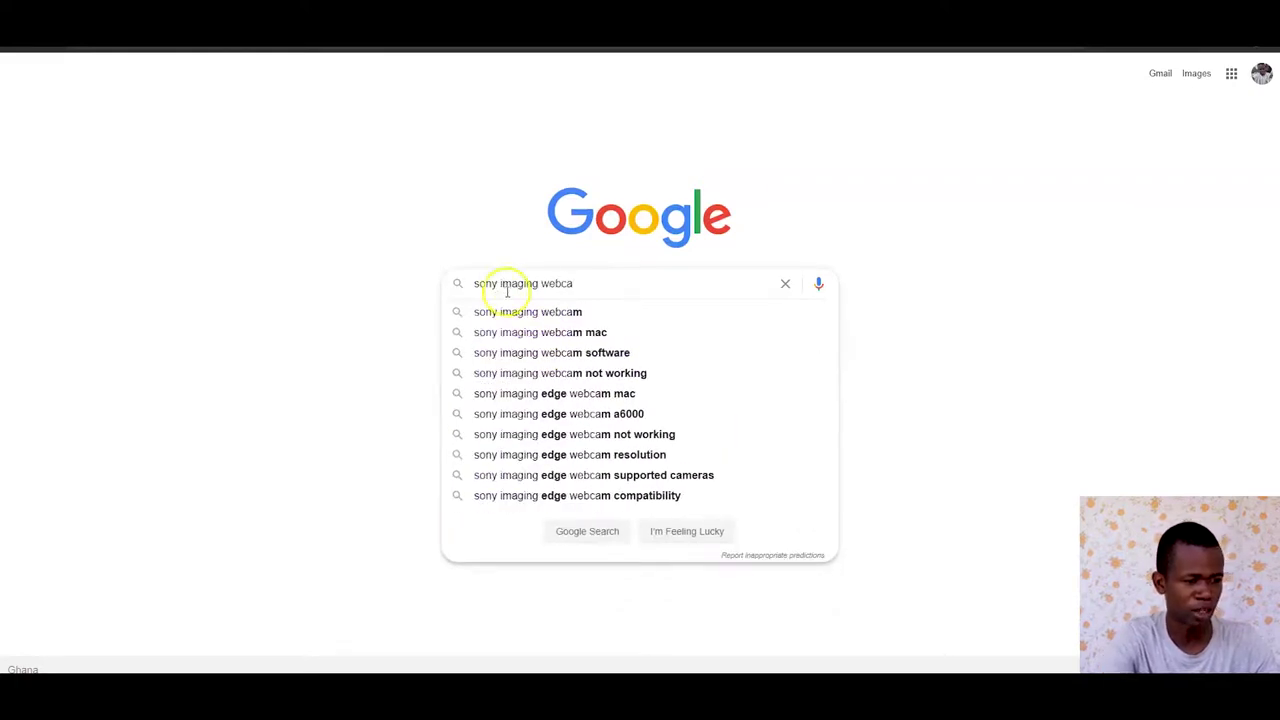
left_click(560, 352)
left_click(560, 332)
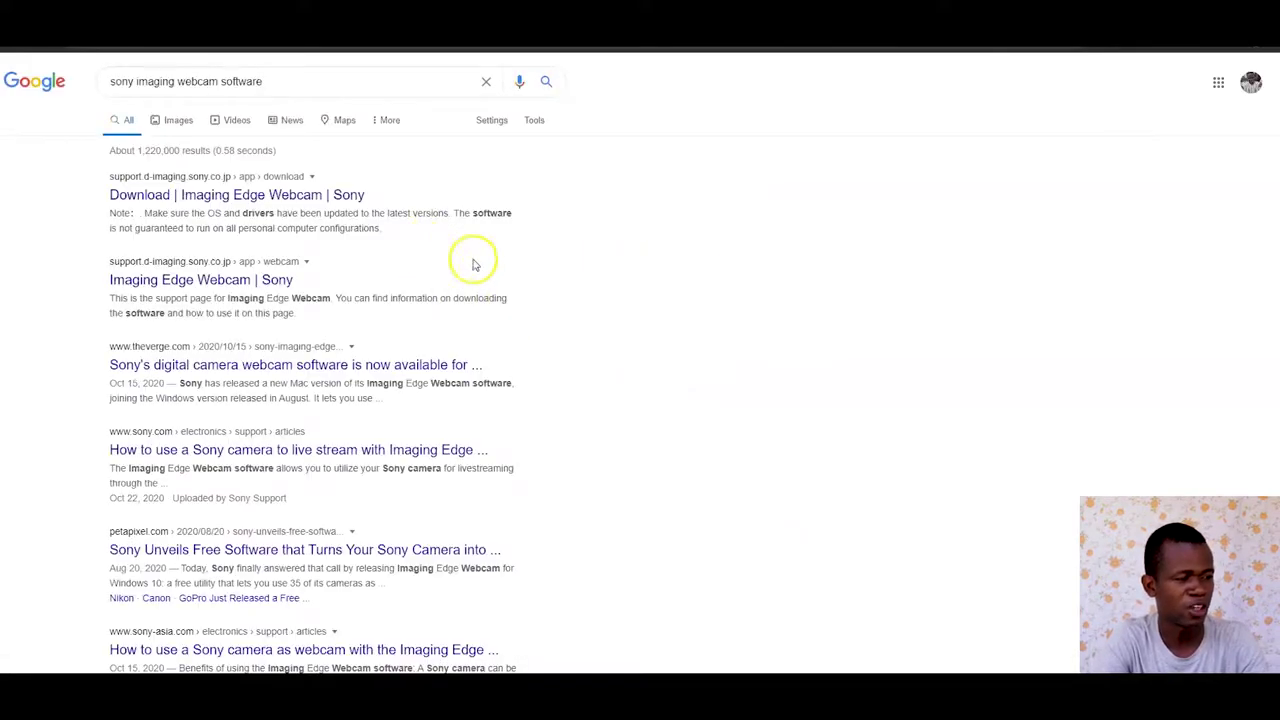
- Open Sony's Imaging Edge Webcam download result in a new tab and scroll through its OS, camera and setup details
right_click(257, 197)
left_click(283, 211)
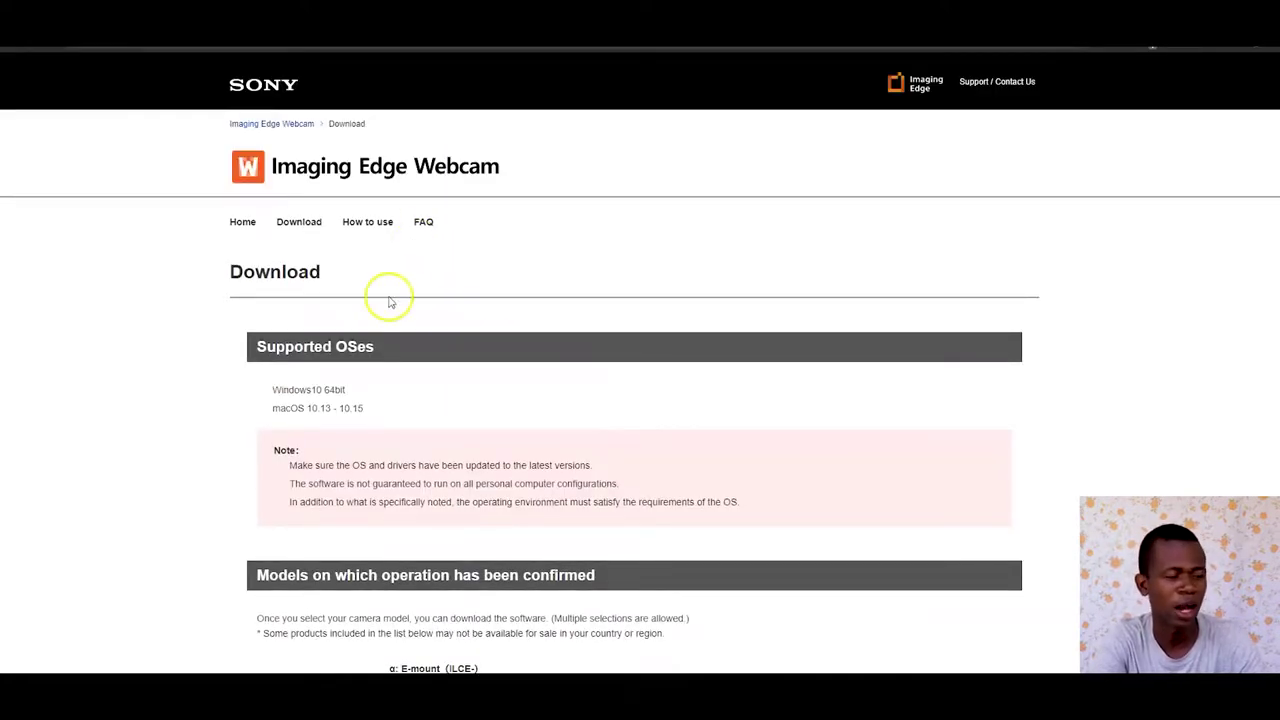
scroll(306, 252, "down", 1)
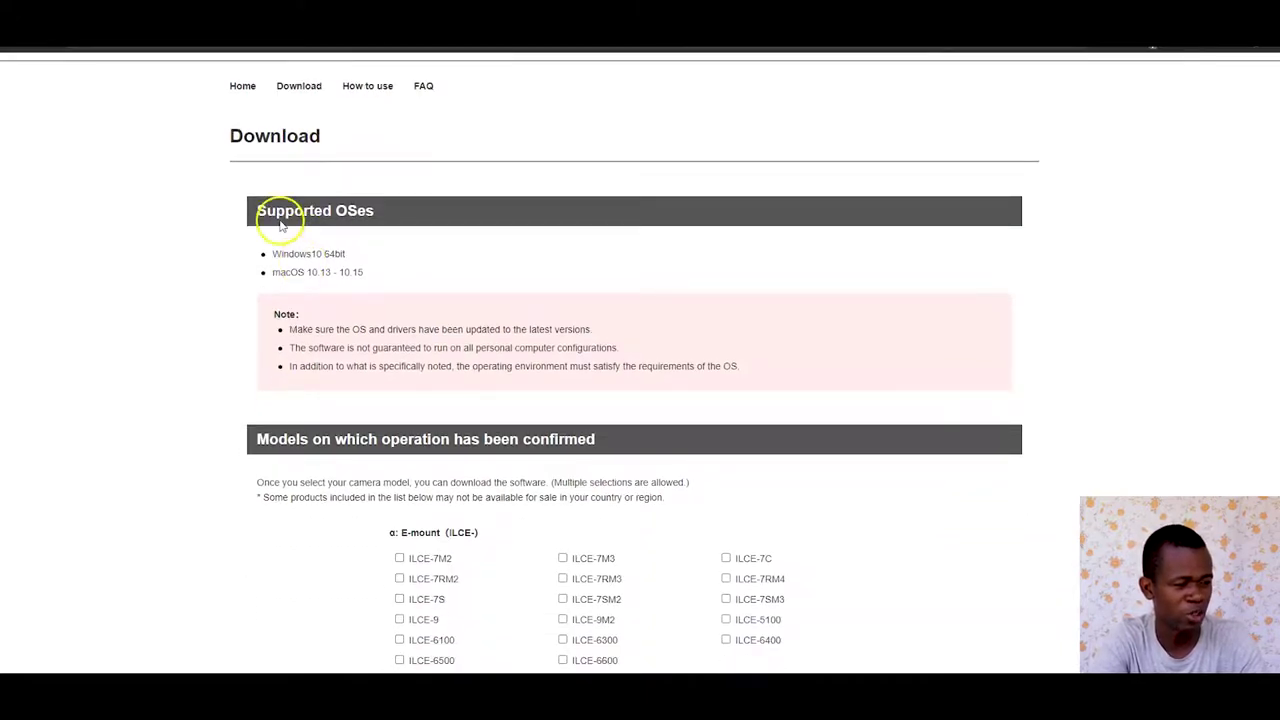
scroll(323, 286, "down", 2)
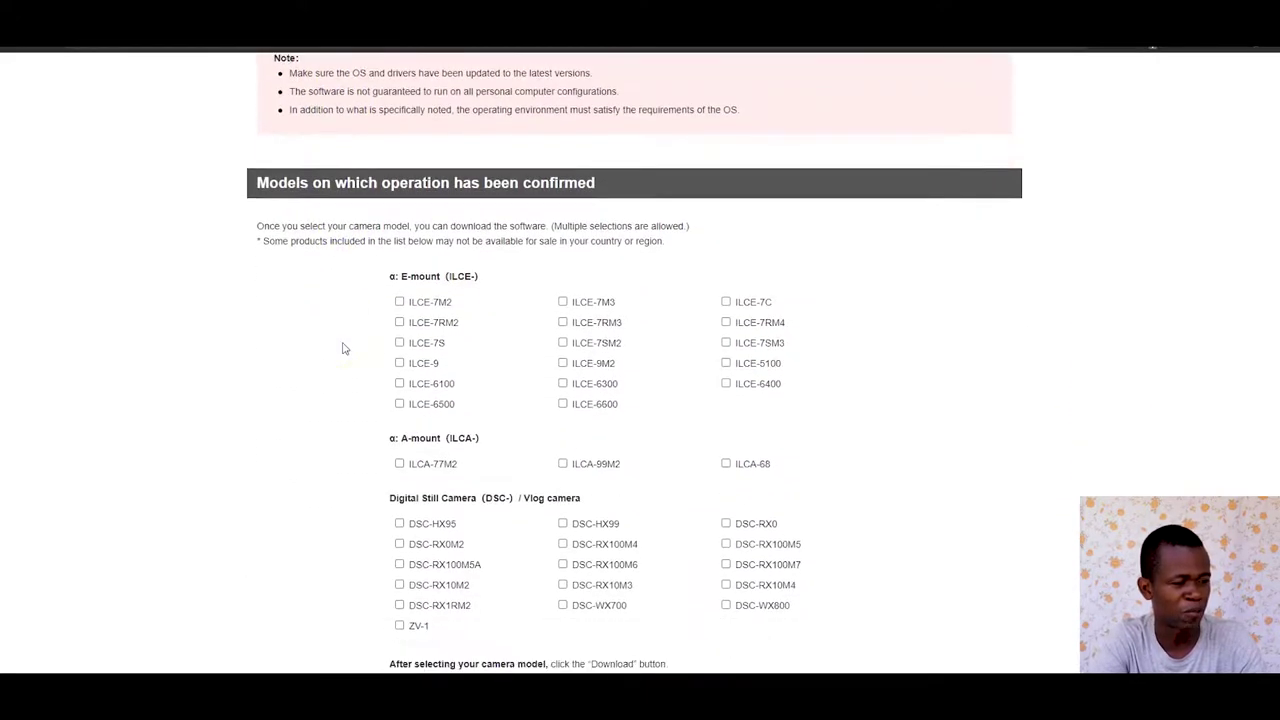
scroll(342, 348, "down", 2)
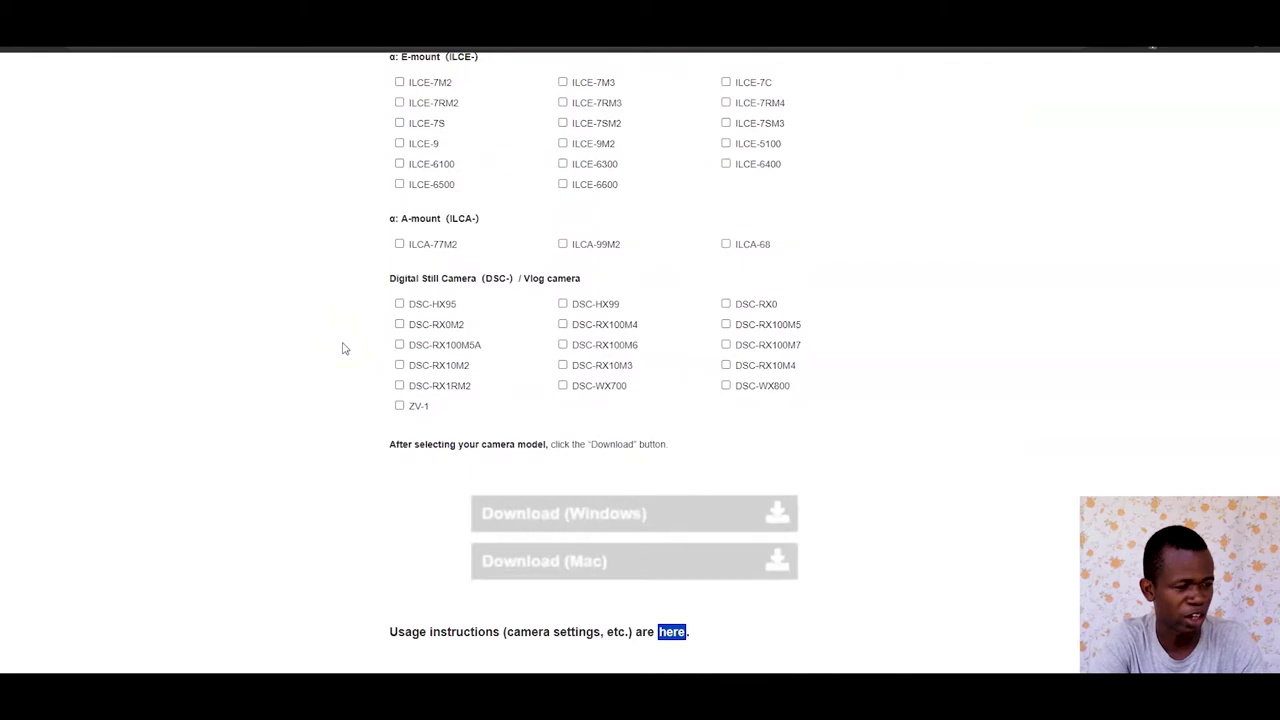
scroll(342, 348, "up", 5)
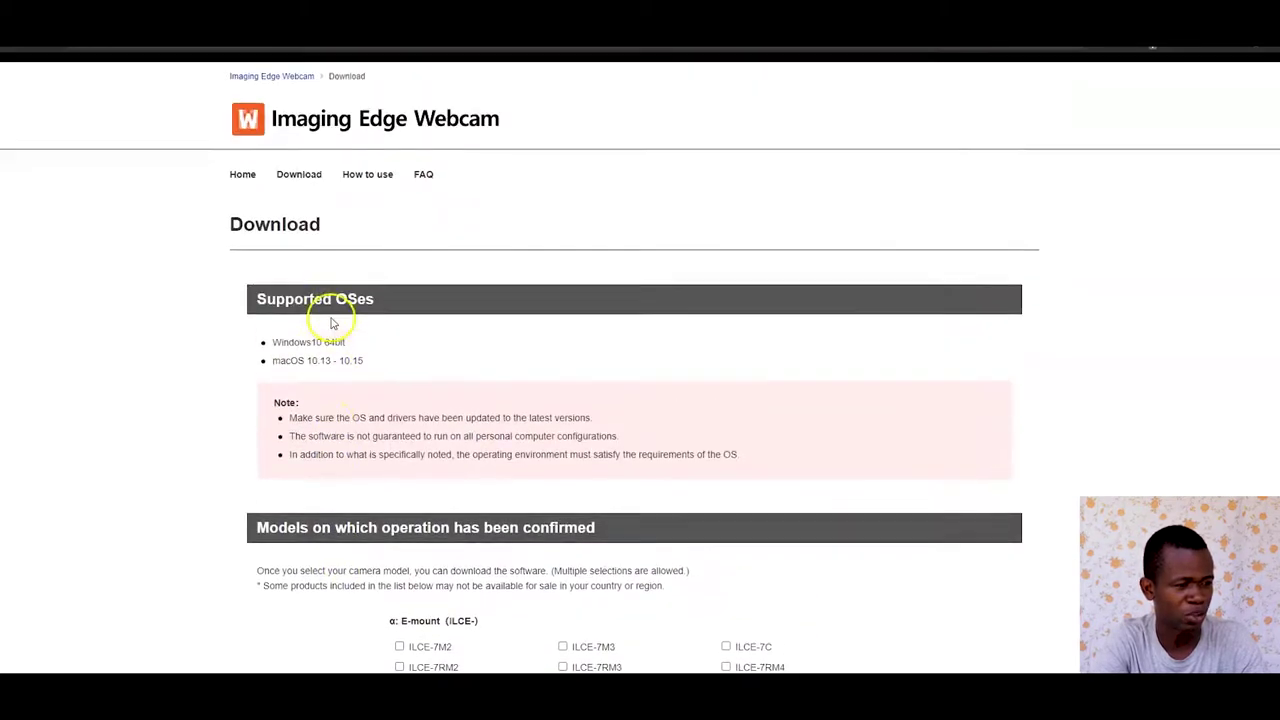
scroll(323, 300, "down", 6)
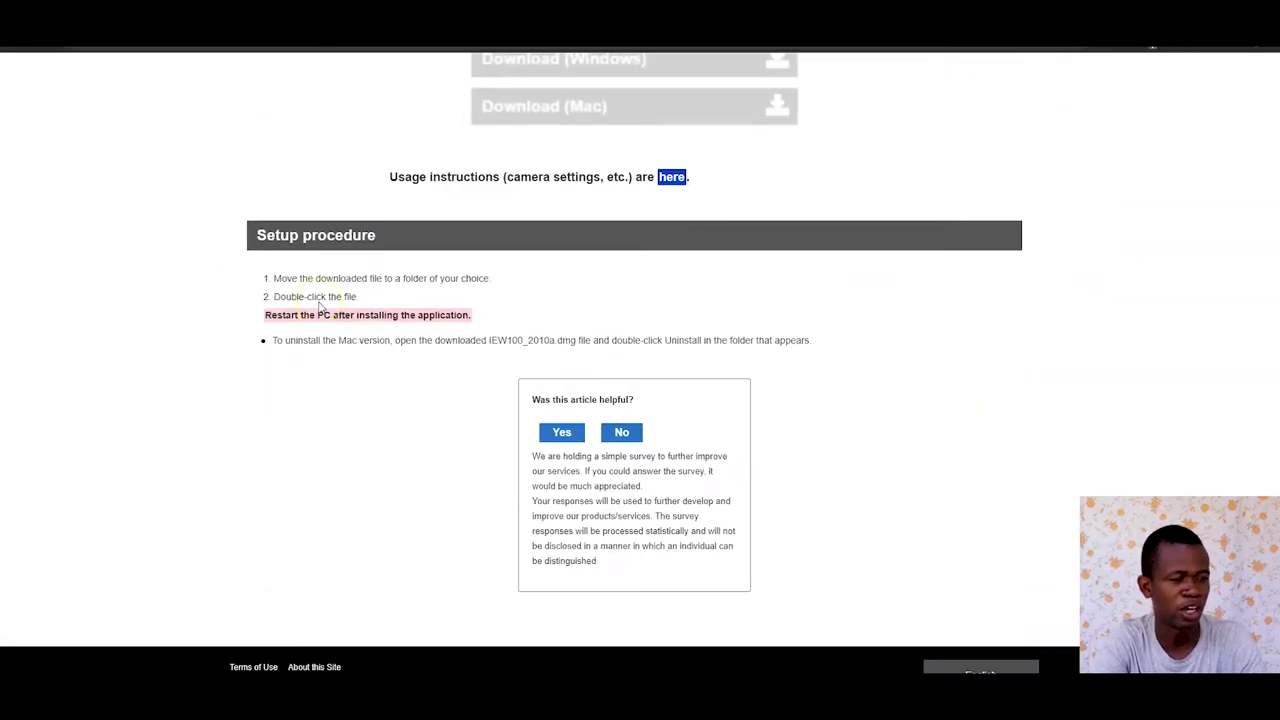
scroll(521, 405, "up", 6)
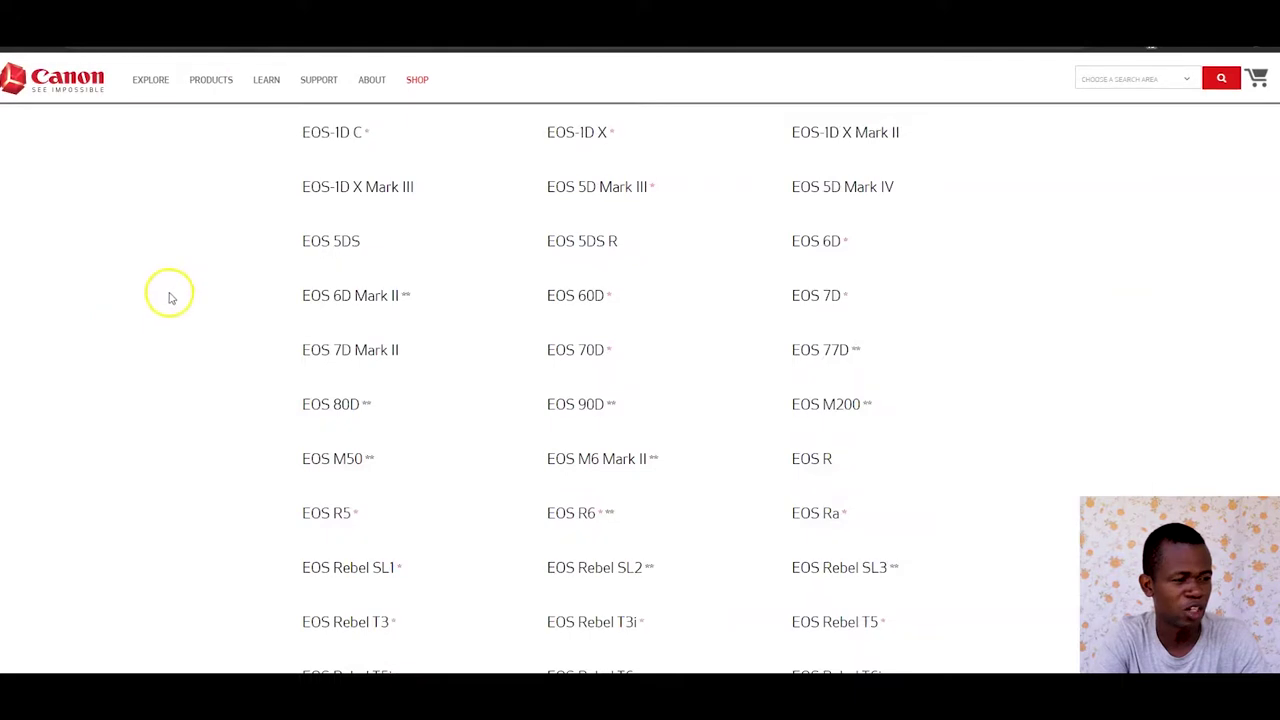
- Scroll Canon's compatible camera list, spanning EOS-1D C through the EOS Rebel models
scroll(175, 298, "down", 1)
scroll(175, 295, "up", 2)
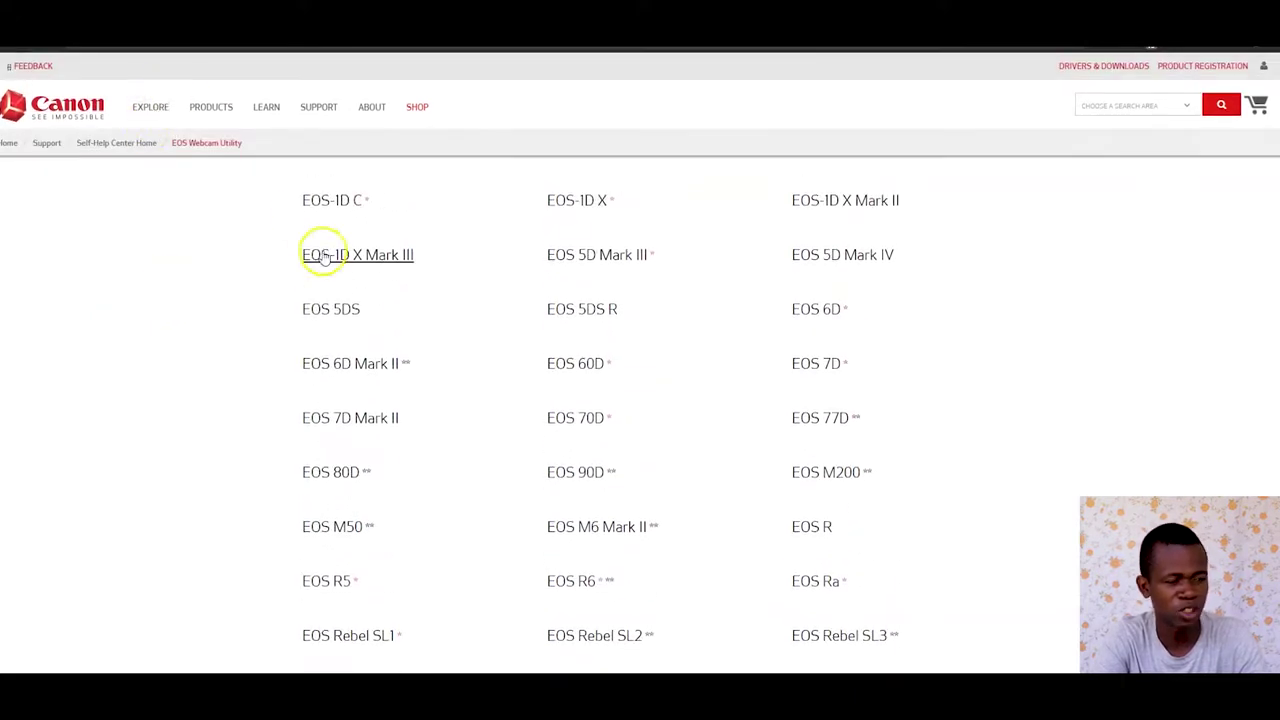
scroll(880, 325, "down", 1)
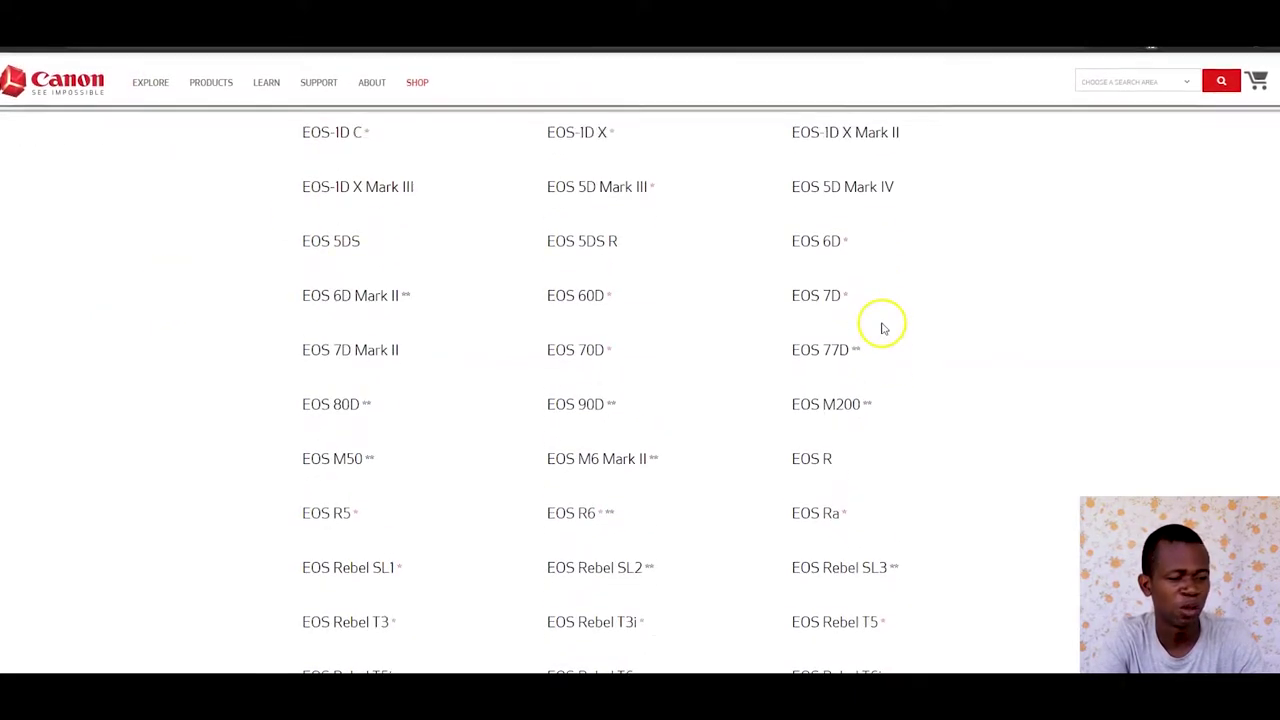
scroll(880, 340, "down", 3)
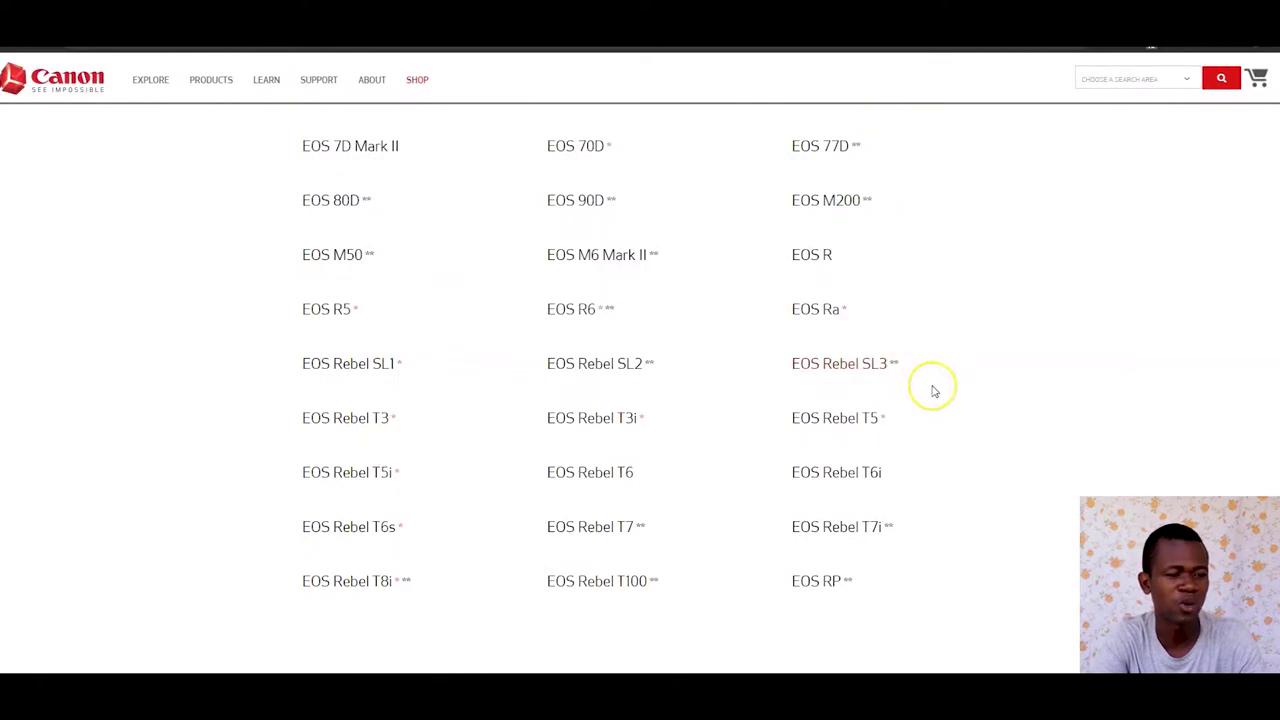